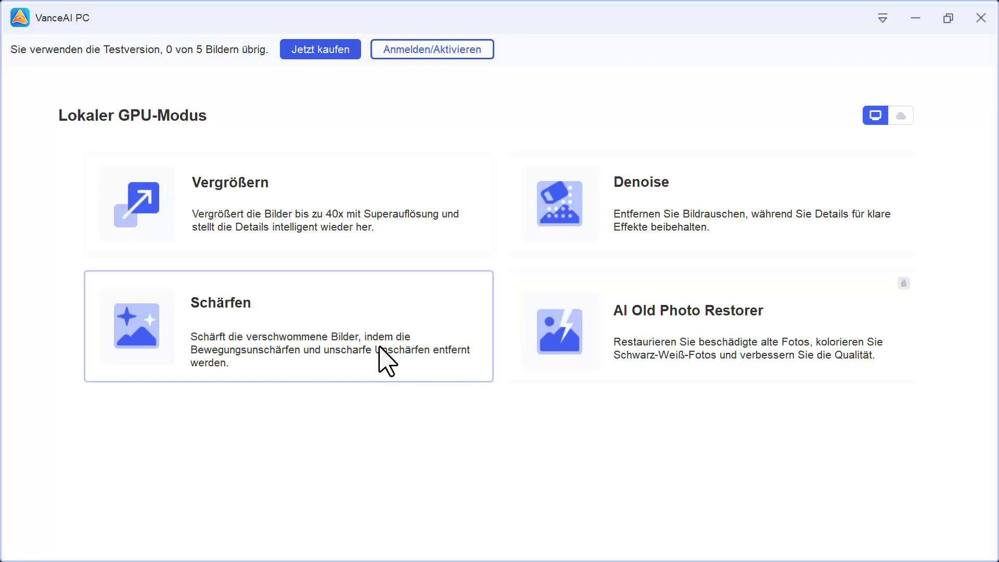
Open the Schärfen tool and load Paula-klein.jpg for an original-versus-preview comparison.
left_click(287, 335)
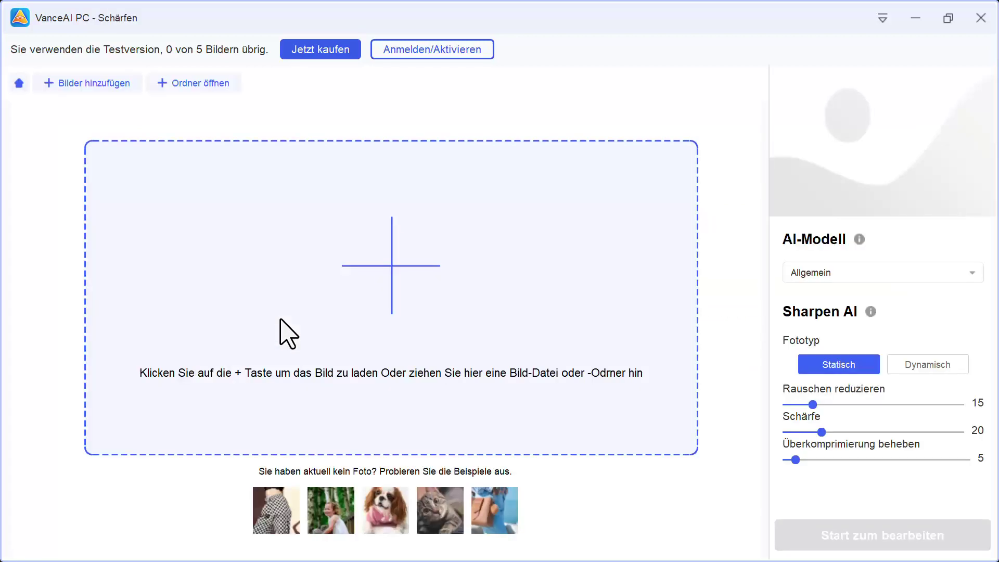
left_click(370, 286)
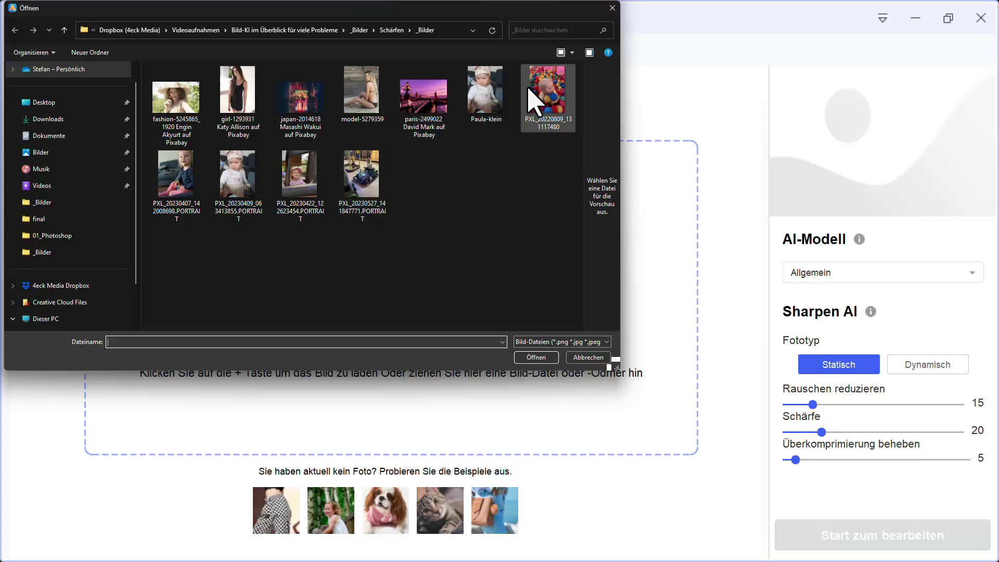
double_click(493, 91)
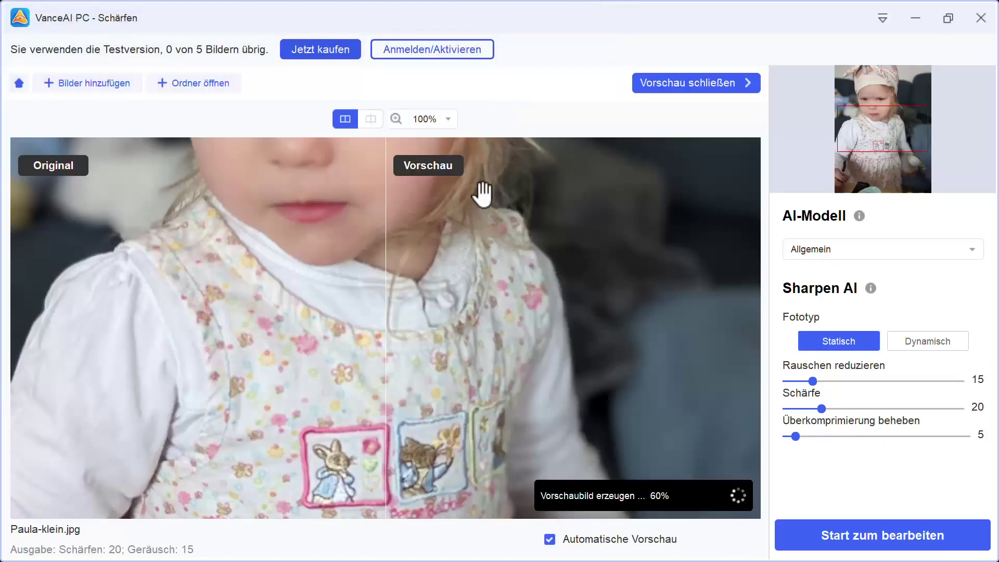
Compare the child's face original versus sharpened, then review the AI-Modell list.
left_click_drag(479, 190, 309, 346)
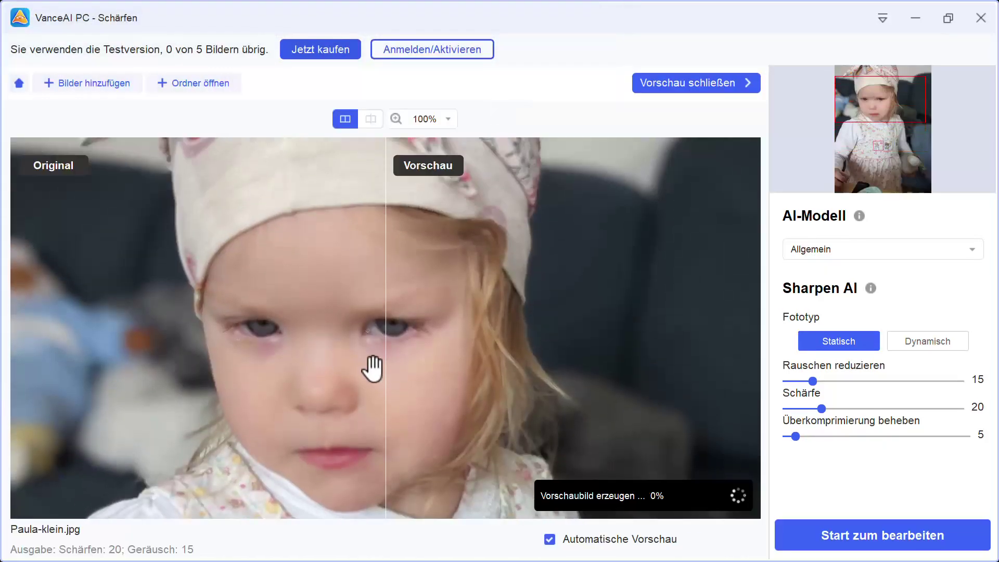
left_click_drag(385, 372, 219, 319)
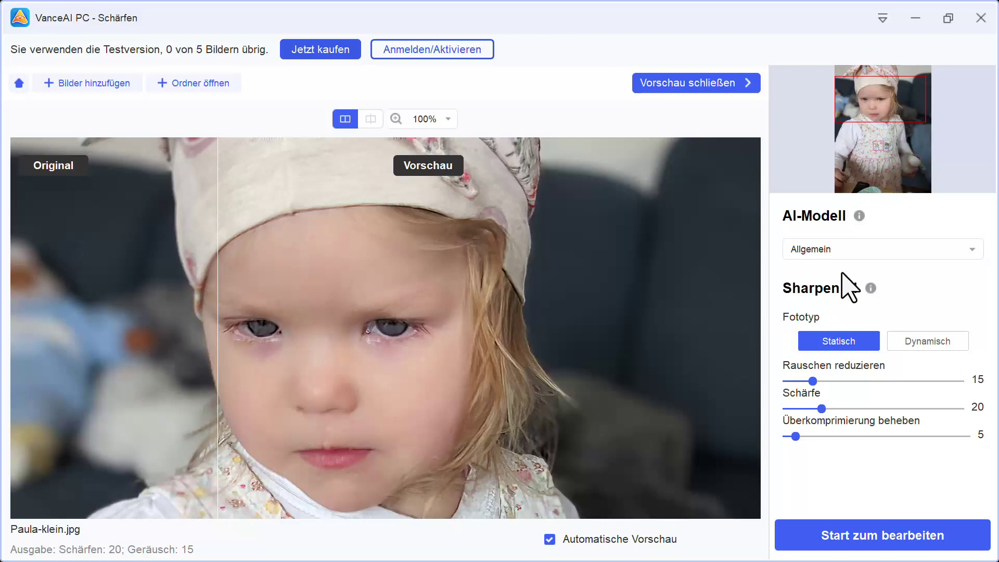
left_click(840, 251)
left_click(840, 251)
left_click(840, 251)
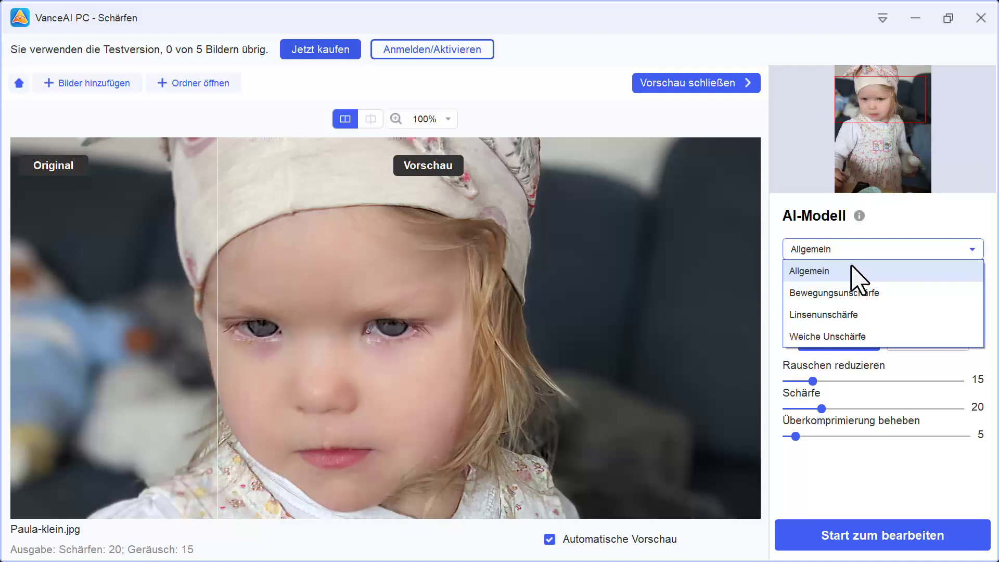
Keep the Allgemein model, set Fototyp to Dynamisch, and compare with the original.
left_click(883, 240)
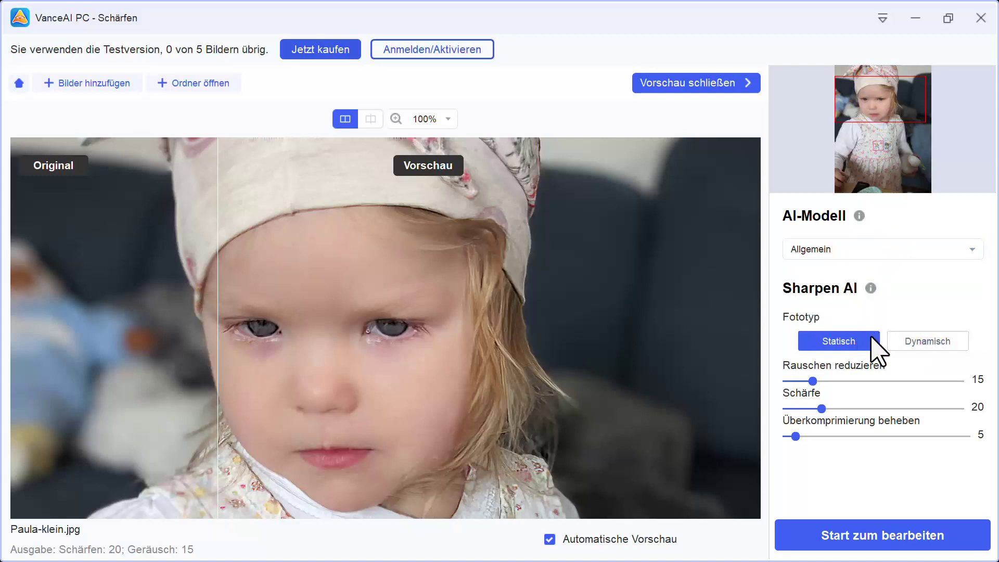
left_click(950, 339)
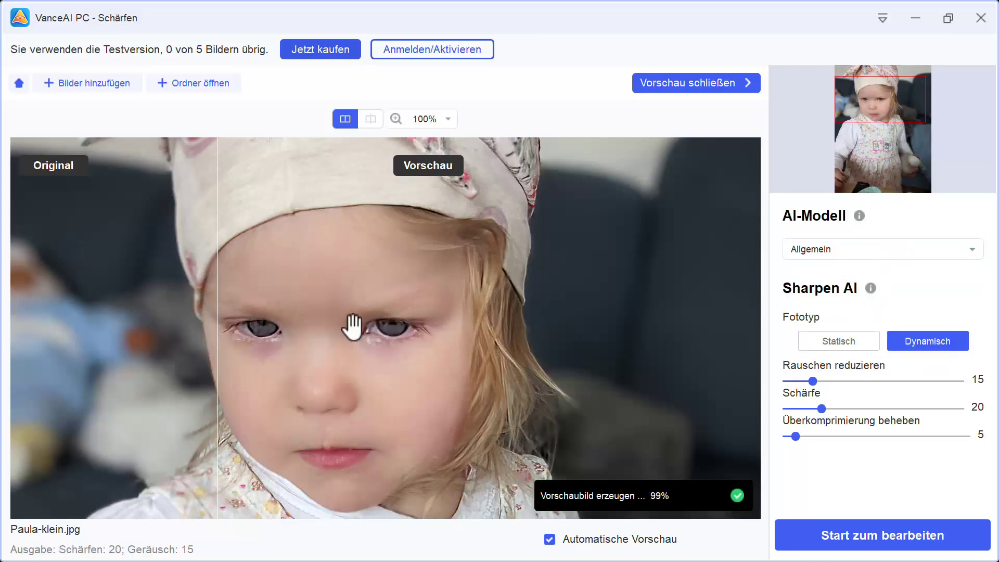
left_click_drag(219, 336, 364, 366)
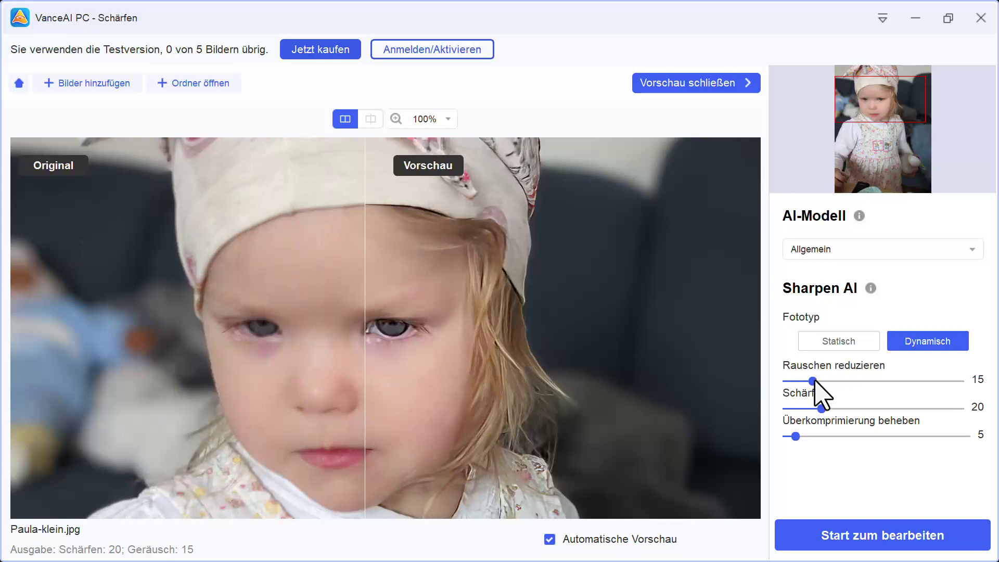
Set Rauschen reduzieren to 0 and compare the child's dress and face with the original.
left_click_drag(813, 380, 747, 390)
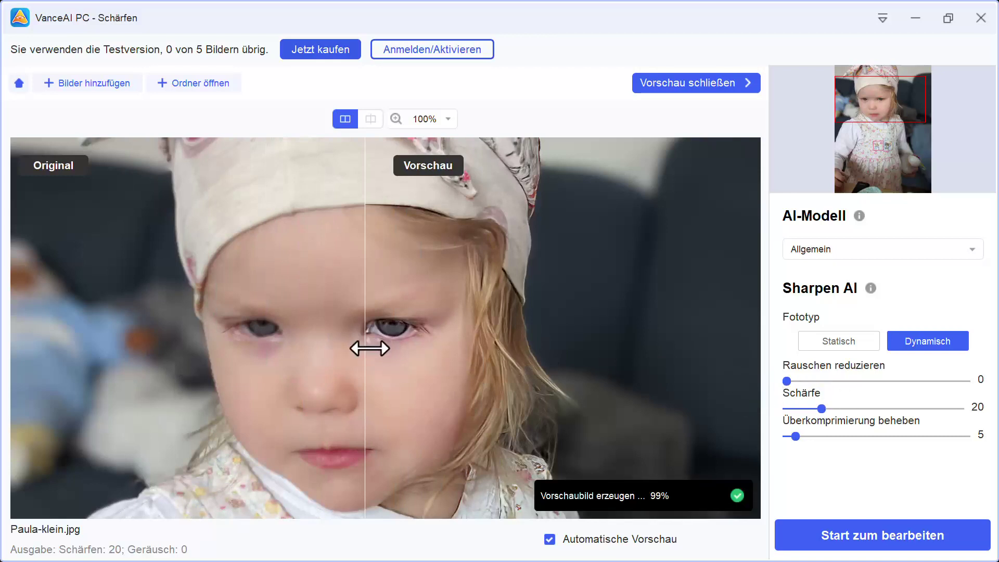
left_click_drag(364, 348, 151, 361)
left_click_drag(437, 457, 427, 301)
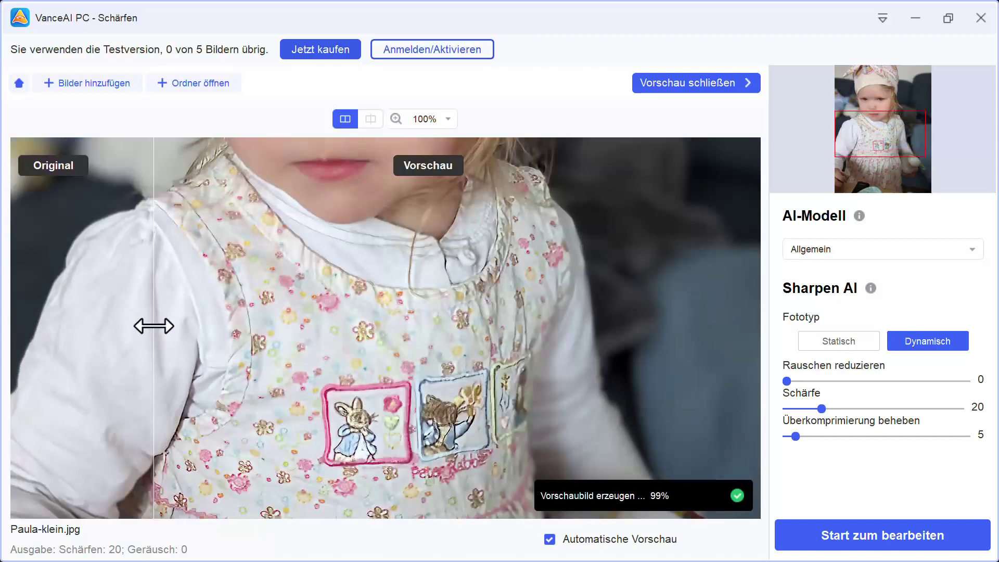
left_click_drag(150, 326, 281, 371)
scroll(367, 268, "up", 5)
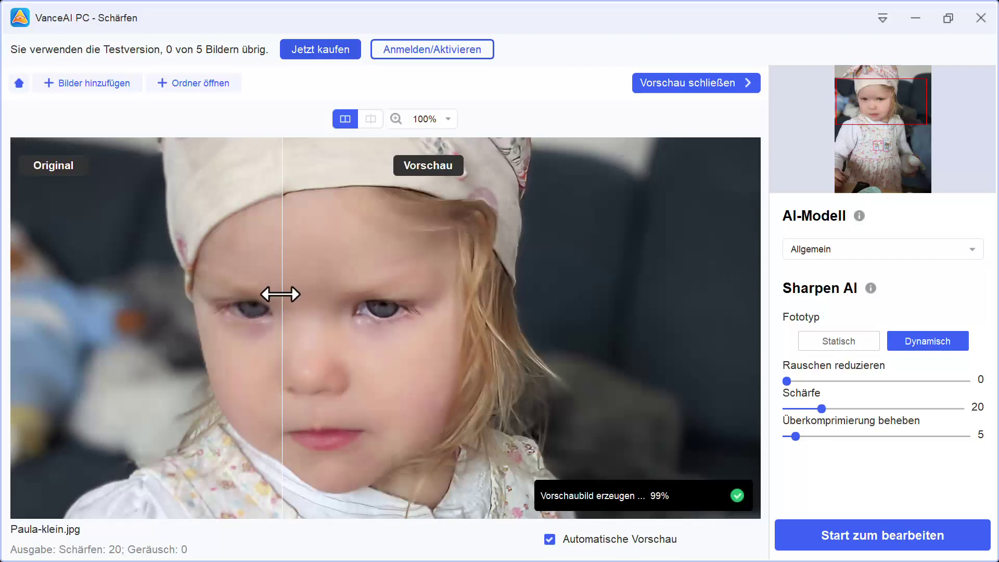
left_click_drag(279, 294, 155, 323)
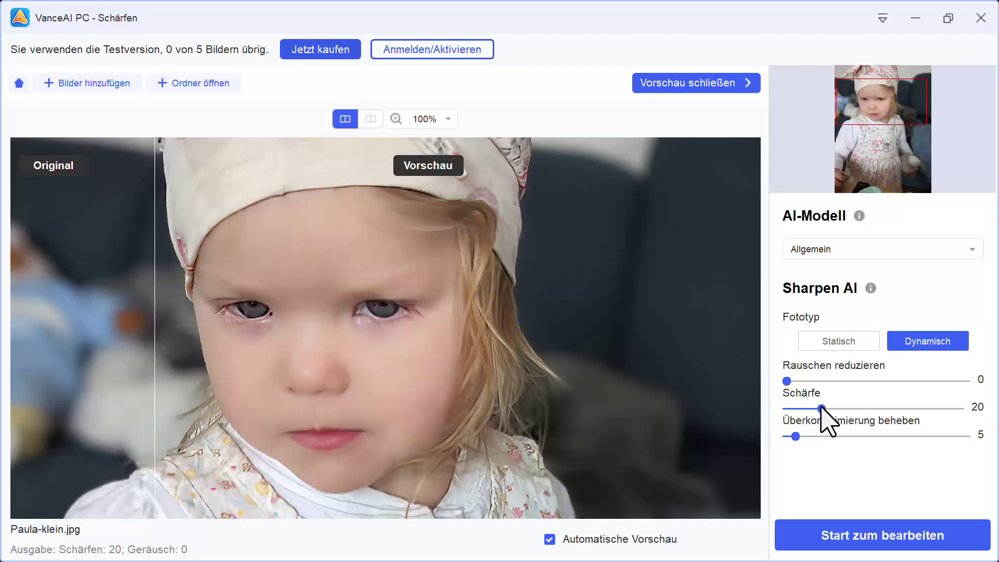
Lower Schärfe to 1 and Überkomprimierung beheben to 0, comparing the result.
left_click_drag(821, 408, 797, 410)
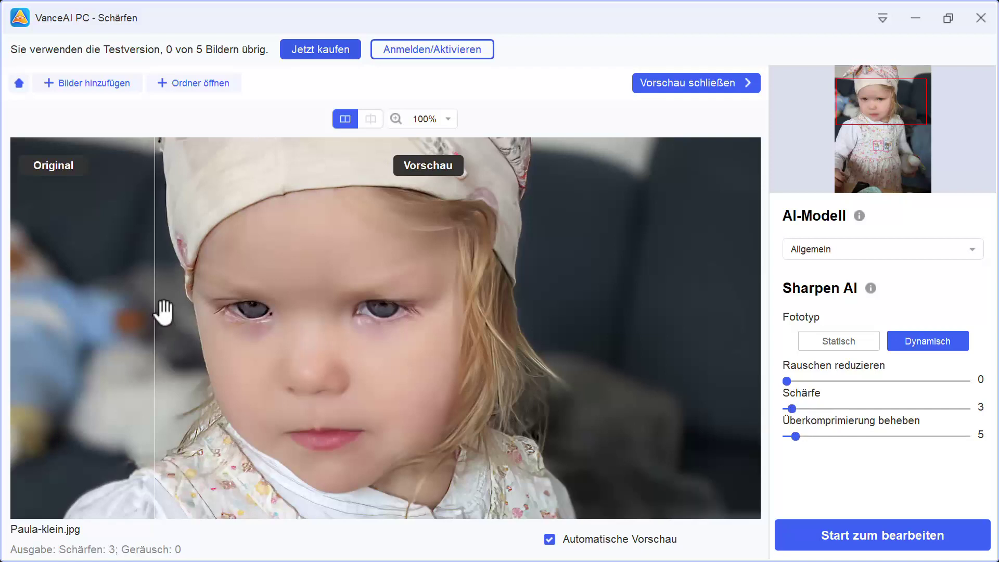
left_click_drag(156, 315, 307, 356)
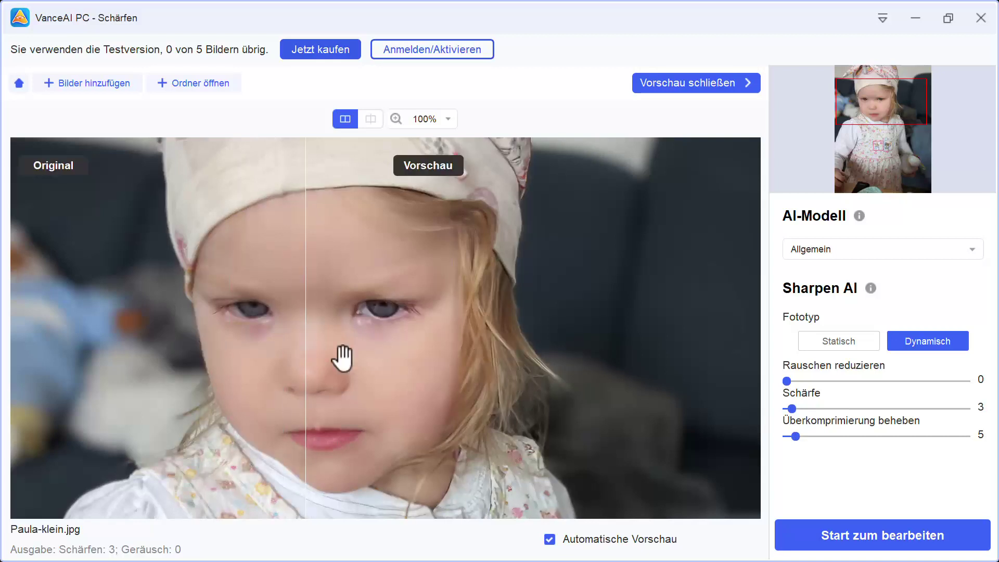
left_click(787, 410)
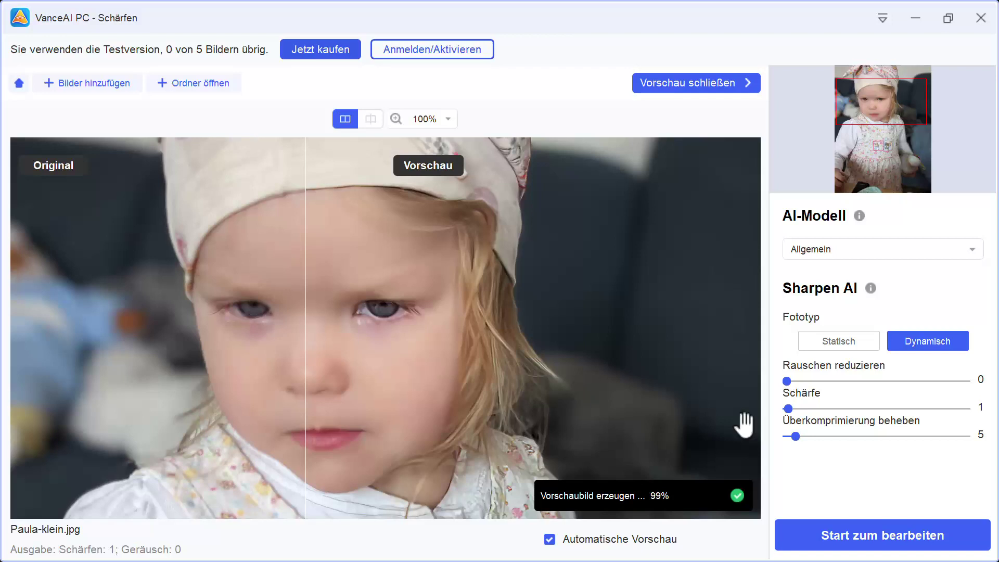
left_click_drag(794, 436, 785, 437)
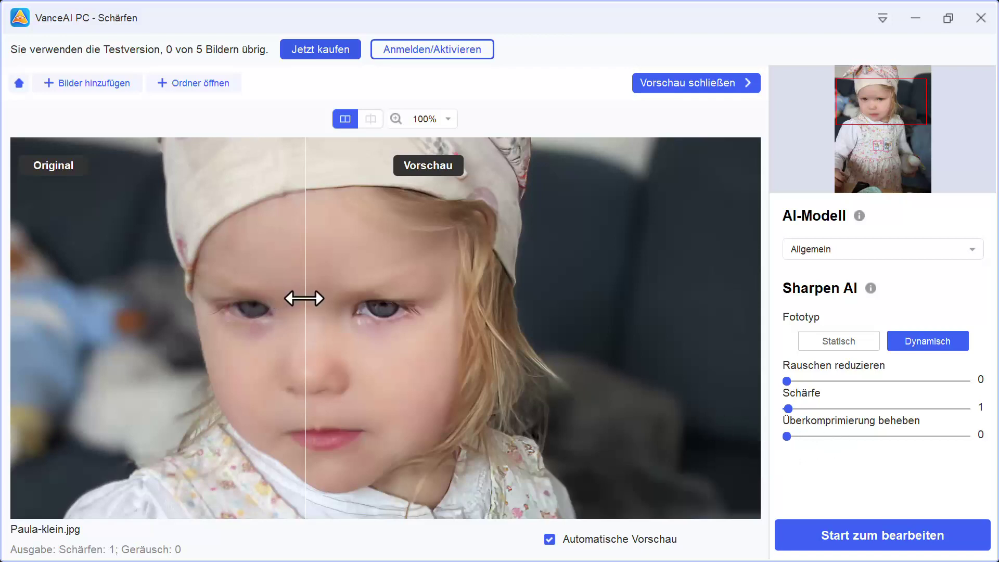
left_click_drag(305, 298, 285, 315)
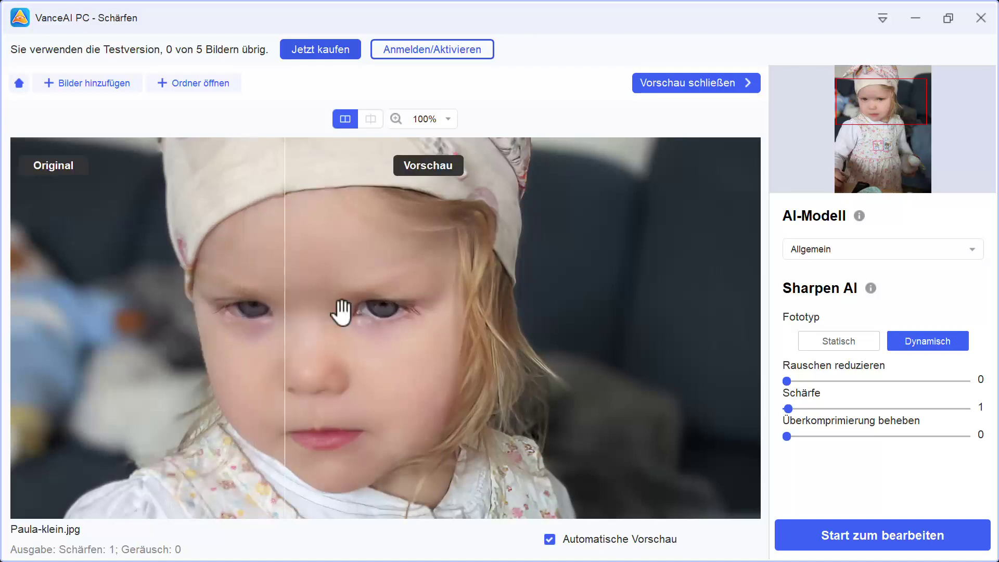
Set Fototyp back to Statisch and compare the child photo with its original.
left_click(853, 341)
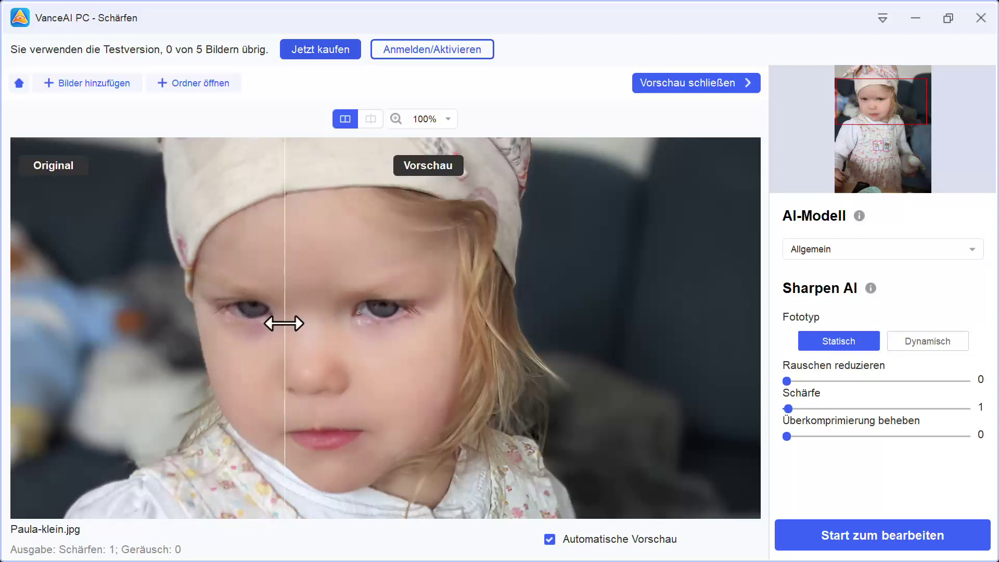
left_click_drag(284, 323, 342, 364)
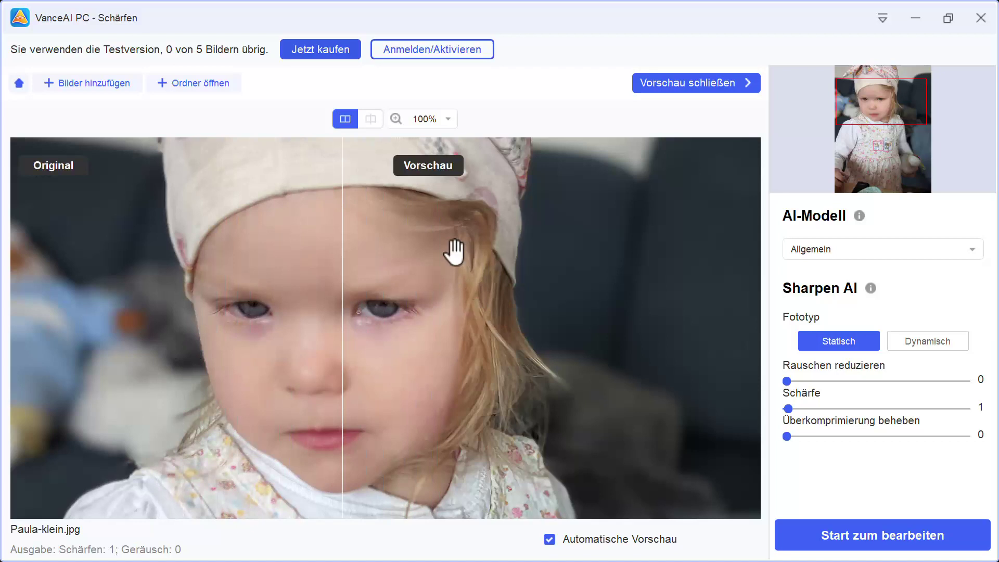
Add the paris bridge photo and compare its lamp posts, original versus preview.
left_click(73, 83)
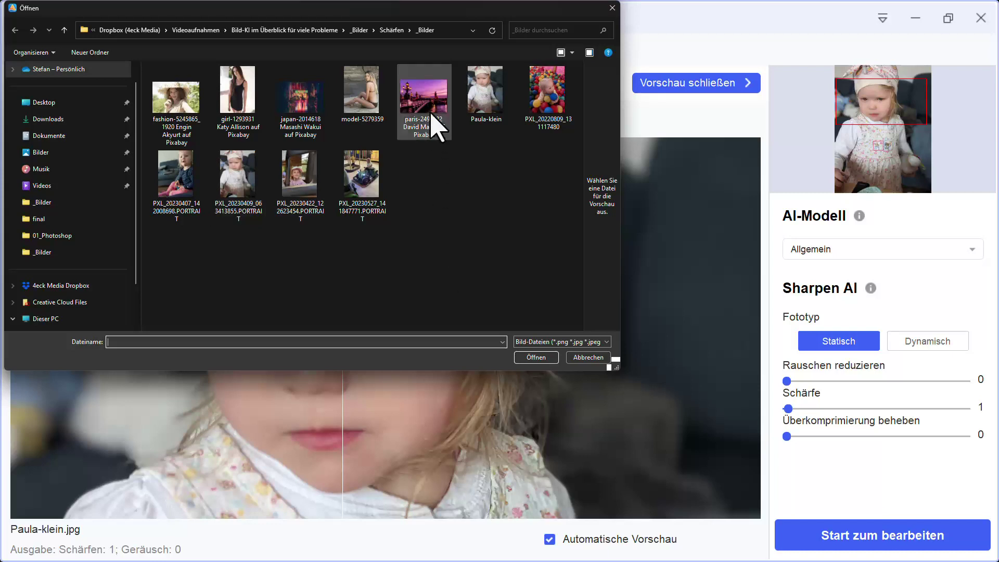
double_click(430, 125)
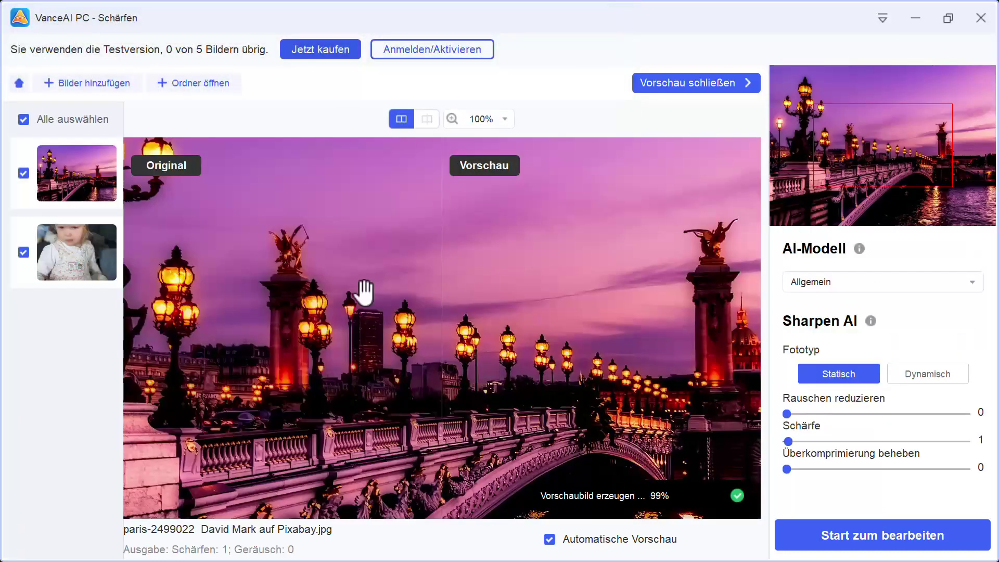
left_click_drag(205, 303, 330, 437)
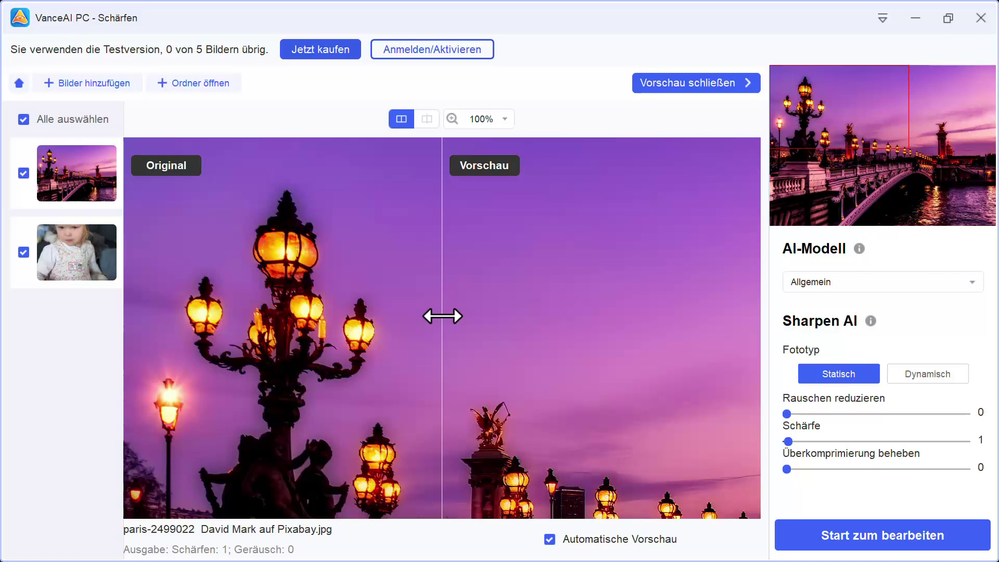
left_click_drag(443, 316, 271, 344)
Raise Schärfe to 16 with Fototyp Dynamisch and compare the lamps and bridge.
left_click_drag(789, 441, 815, 442)
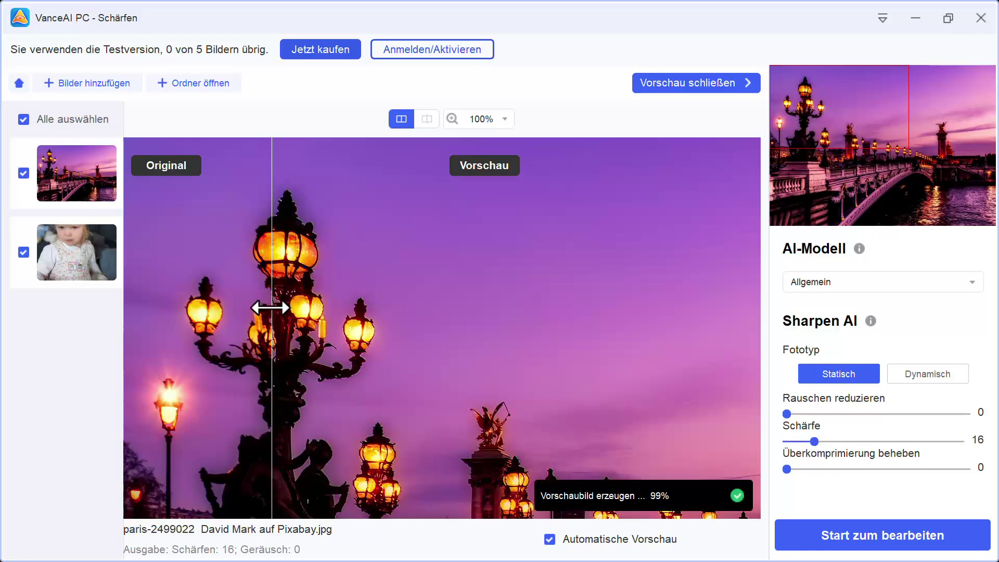
left_click(908, 370)
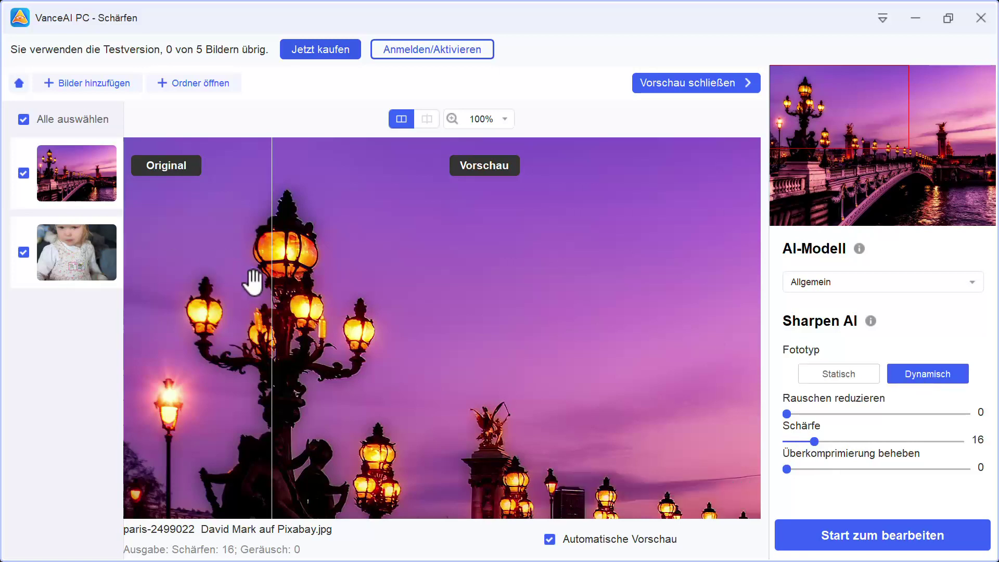
left_click_drag(267, 292, 167, 313)
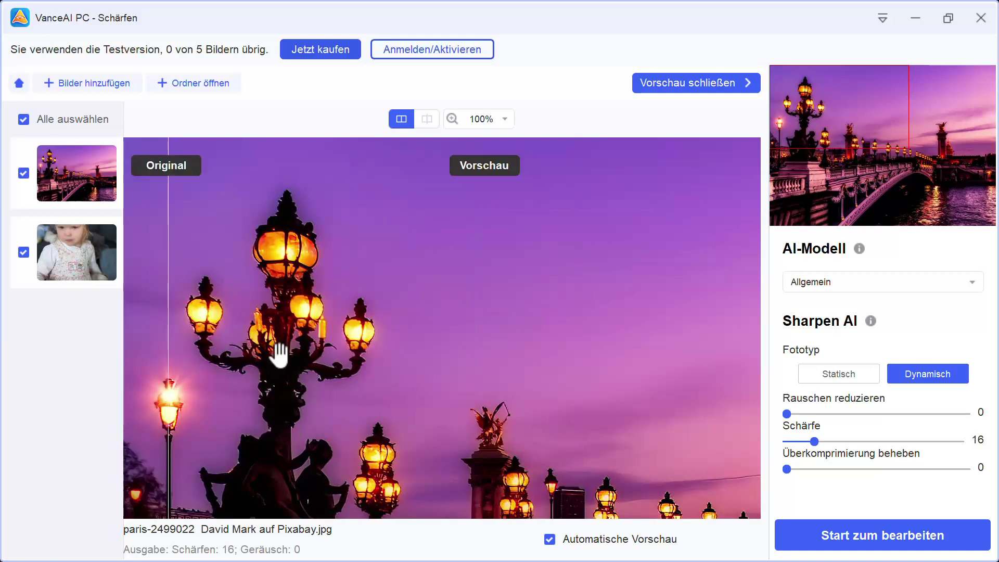
left_click_drag(443, 420, 411, 321)
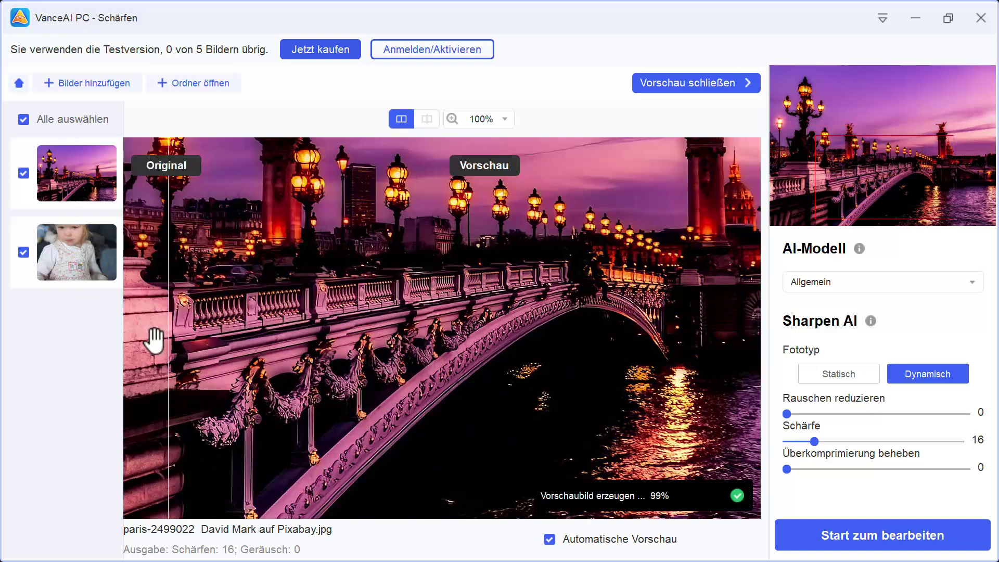
left_click_drag(167, 337, 315, 372)
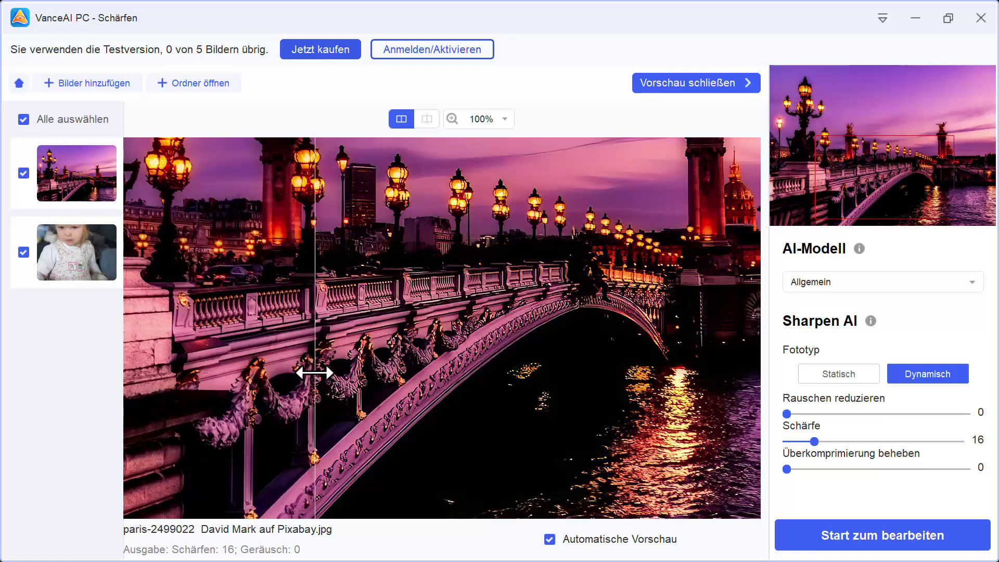
Lower Schärfe from 16 and compare the sharpened bridge across the photo.
left_click_drag(815, 441, 798, 443)
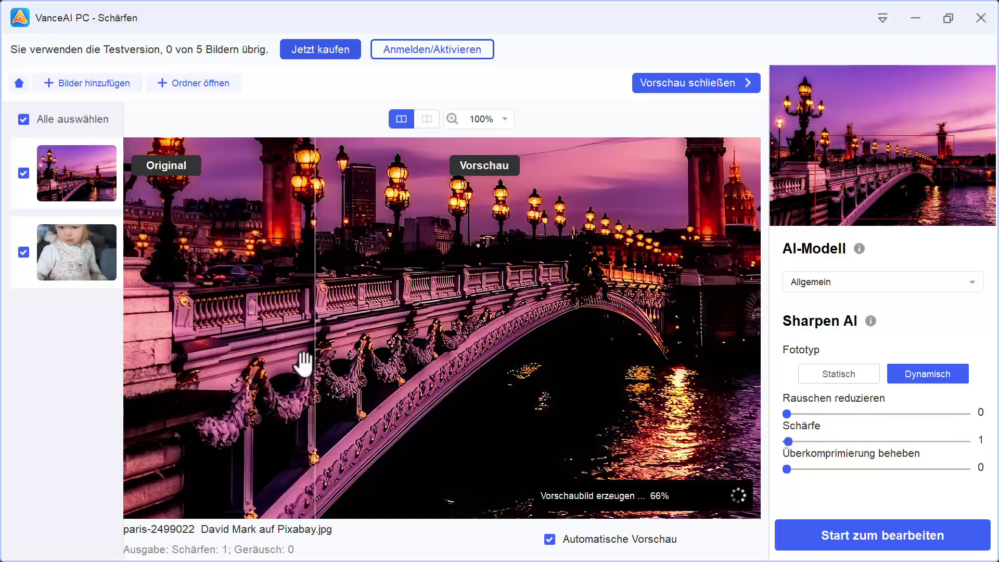
left_click_drag(312, 356, 486, 385)
left_click_drag(418, 387, 156, 391)
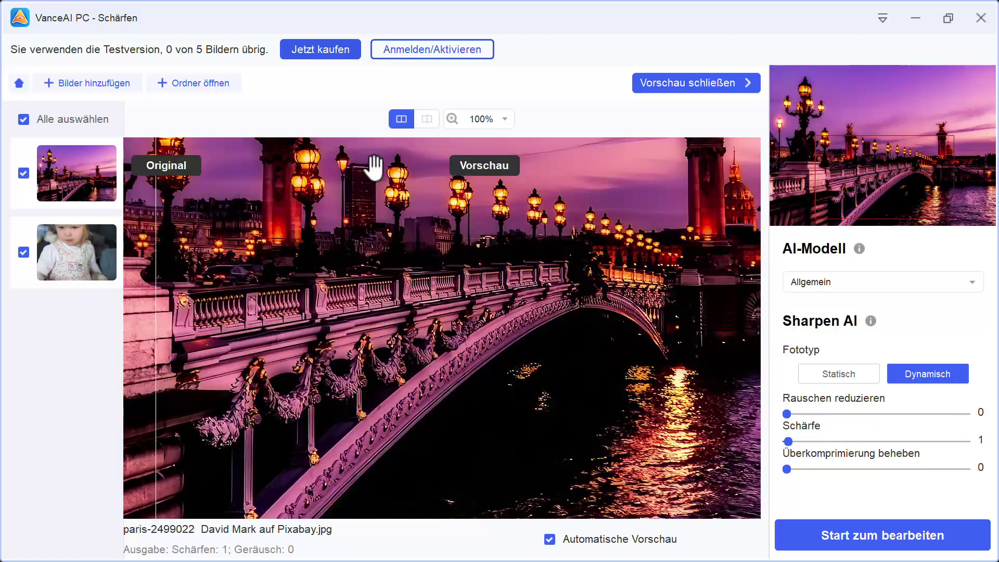
Zoom the bridge comparison to 200% and sweep the divider over the details.
left_click(506, 118)
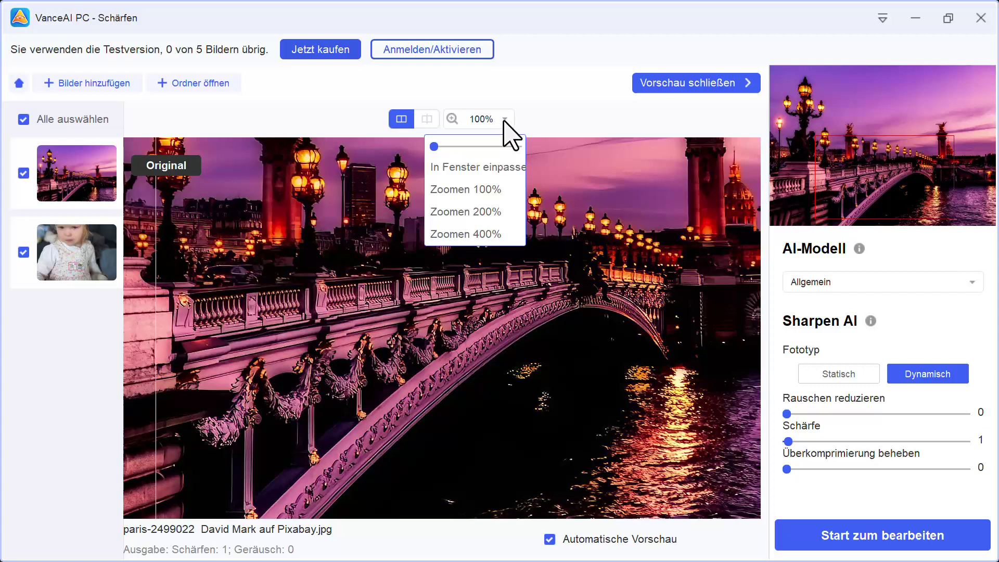
left_click(489, 212)
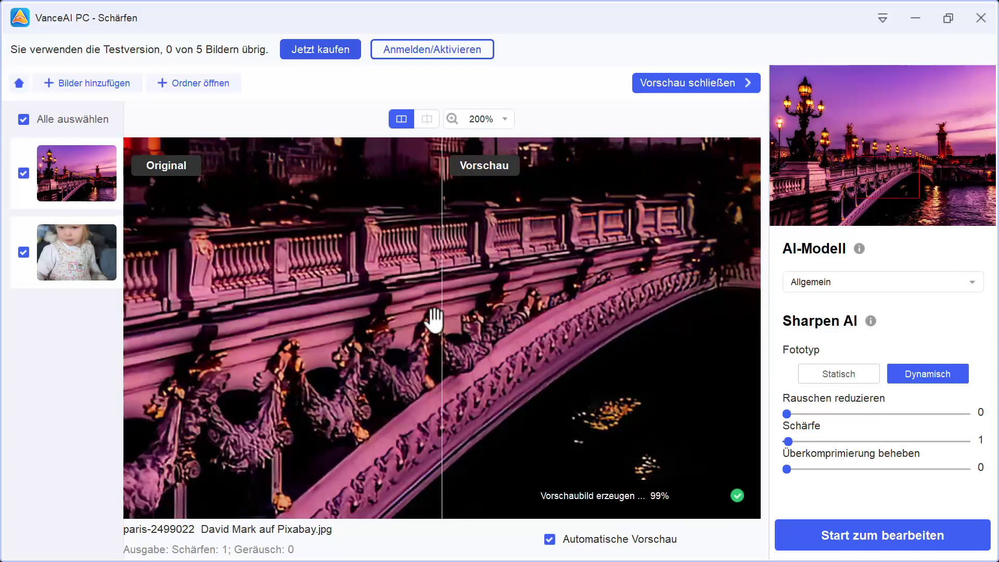
left_click_drag(439, 319, 495, 346)
Show mostly the preview, try Rauschen reduzieren at 94, then return it to 0.
left_click_drag(616, 334, 204, 350)
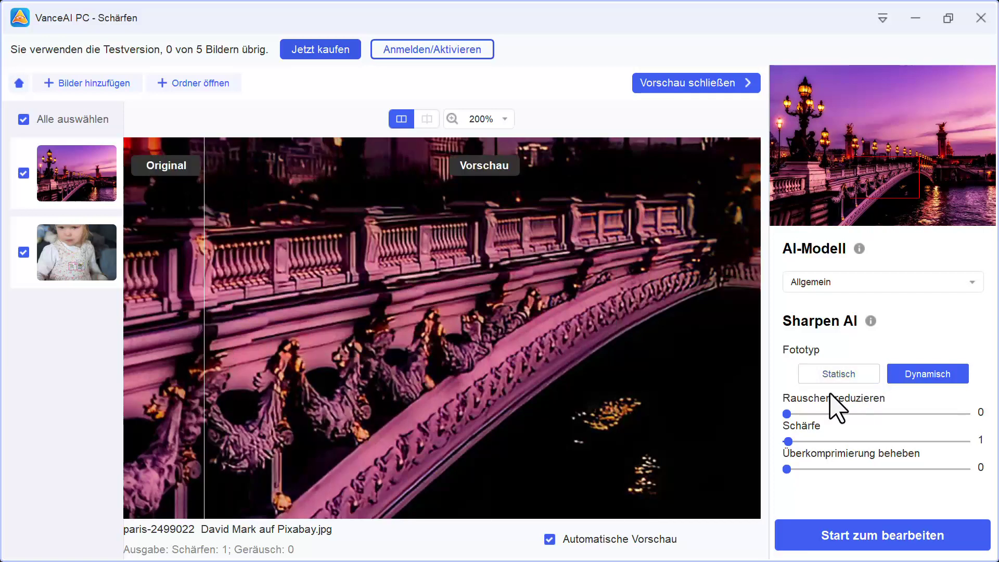
left_click_drag(789, 414, 948, 414)
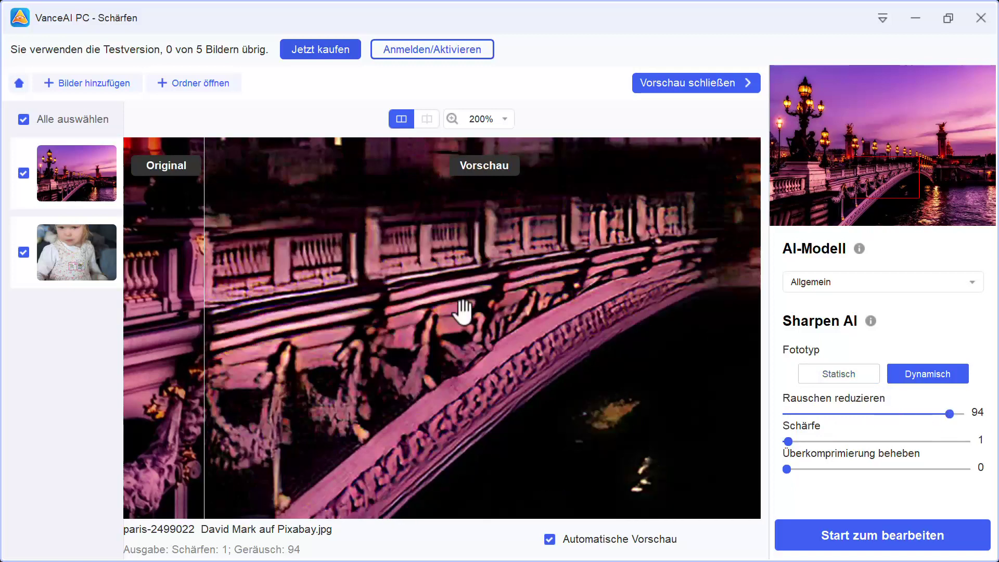
left_click_drag(949, 413, 706, 411)
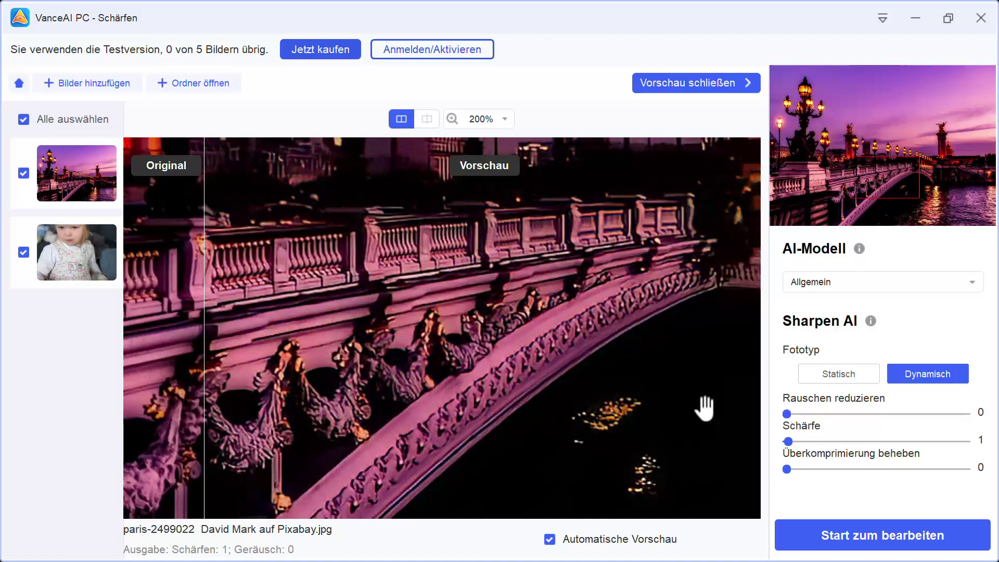
Switch Fototyp to Statisch, raise Schärfe to 51, and compare with the original.
left_click(852, 379)
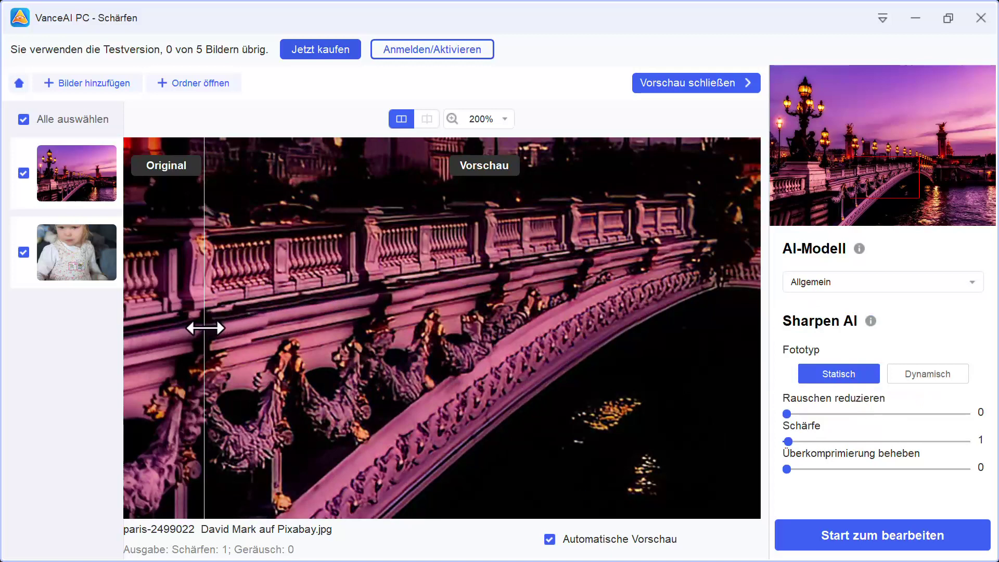
left_click_drag(205, 328, 411, 346)
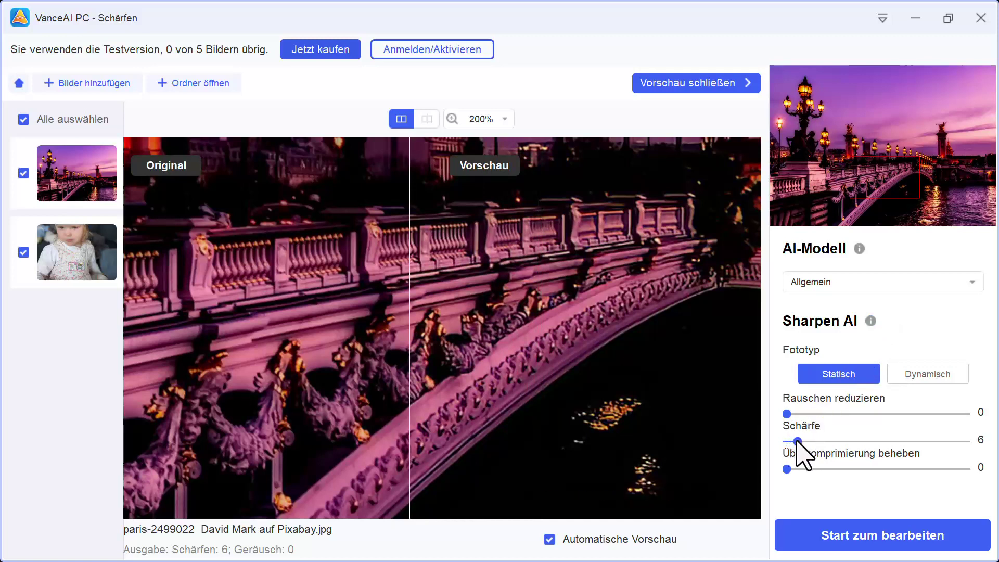
left_click_drag(800, 441, 875, 441)
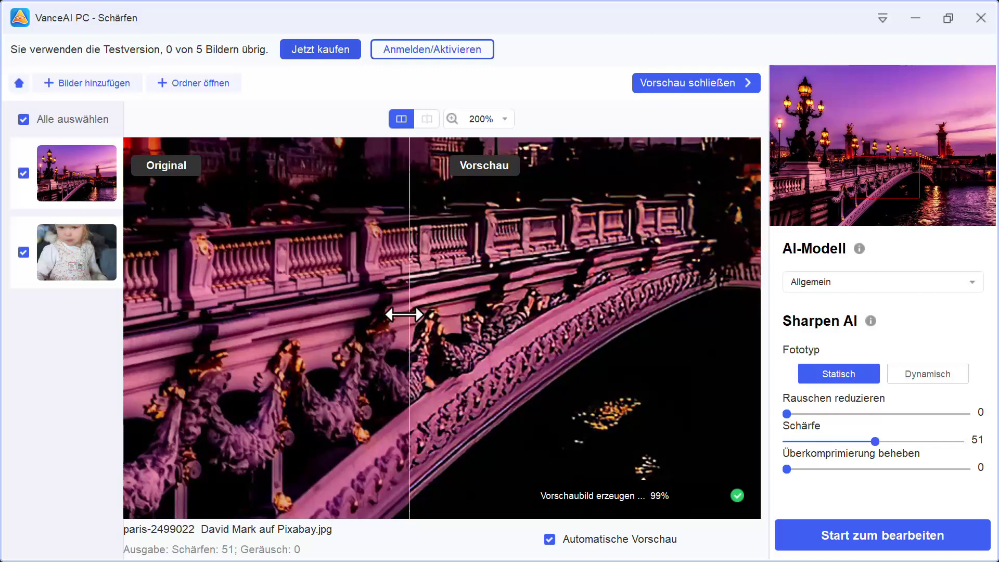
left_click_drag(408, 314, 234, 326)
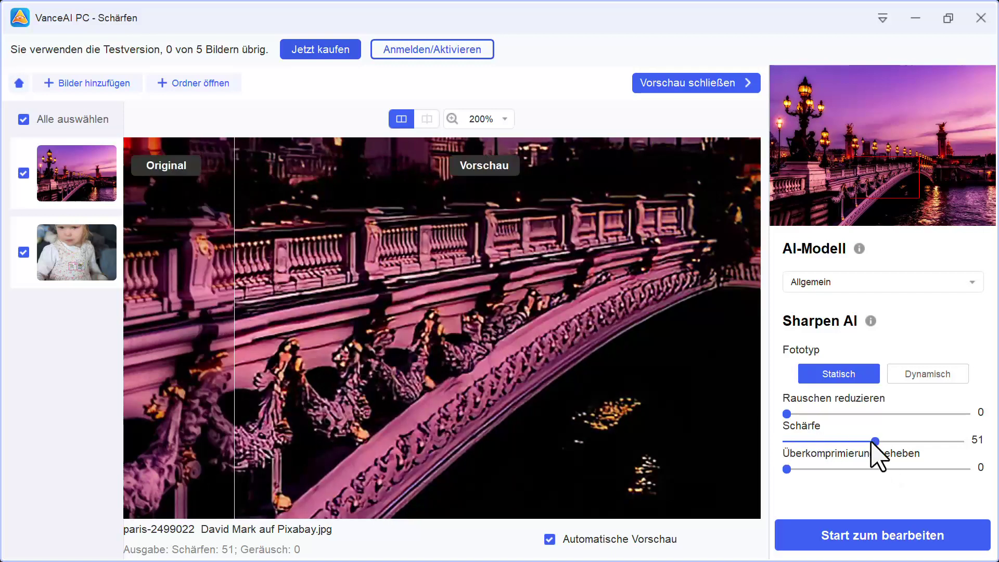
Return to Fototyp Dynamisch with Schärfe at its minimum and compare again.
left_click_drag(875, 441, 787, 441)
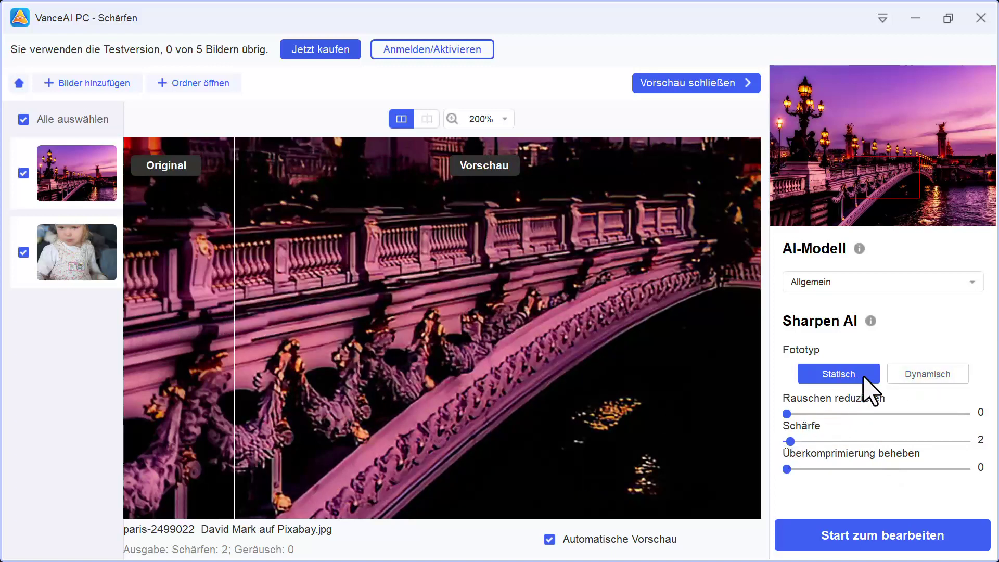
left_click(905, 377)
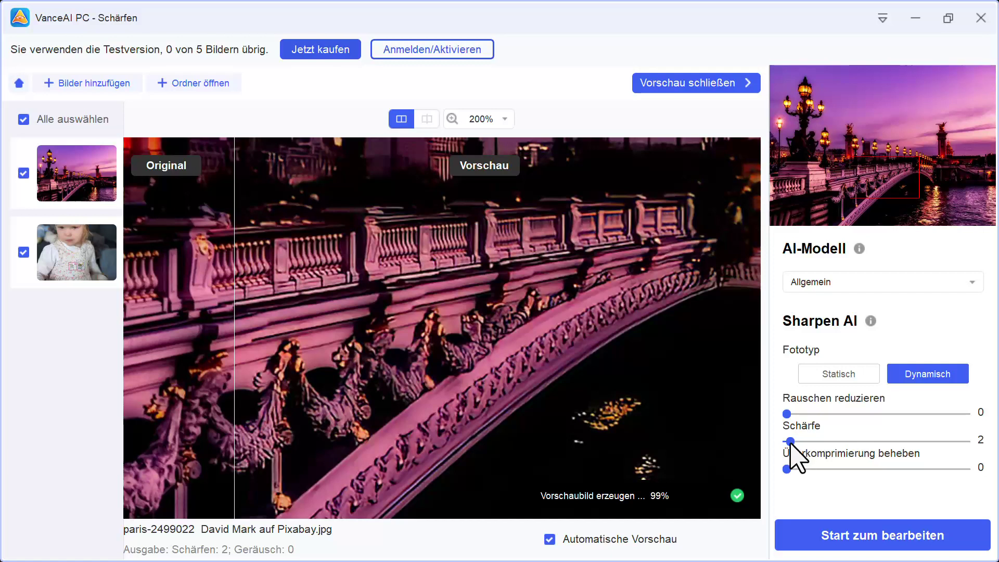
left_click_drag(791, 441, 784, 442)
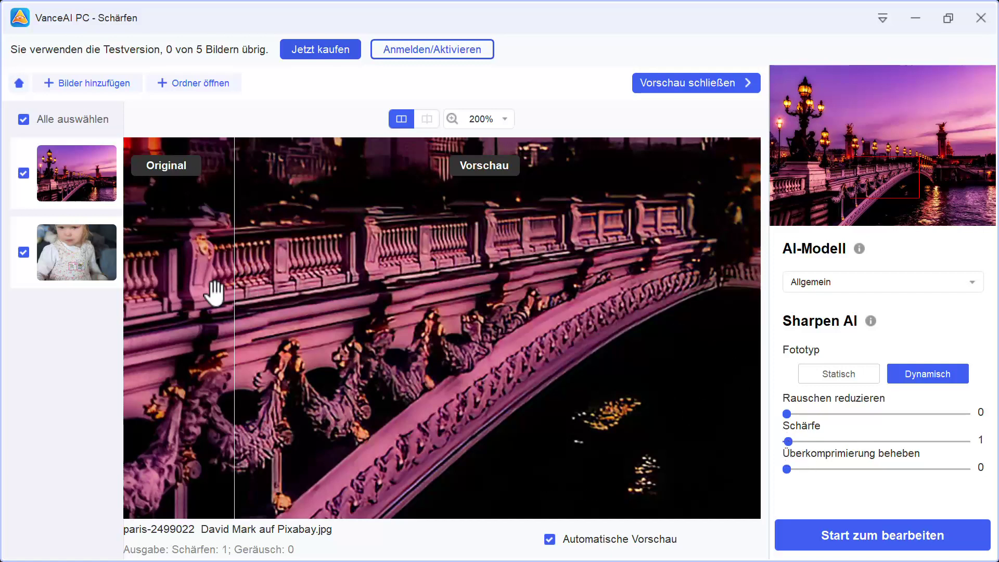
left_click_drag(232, 300, 292, 338)
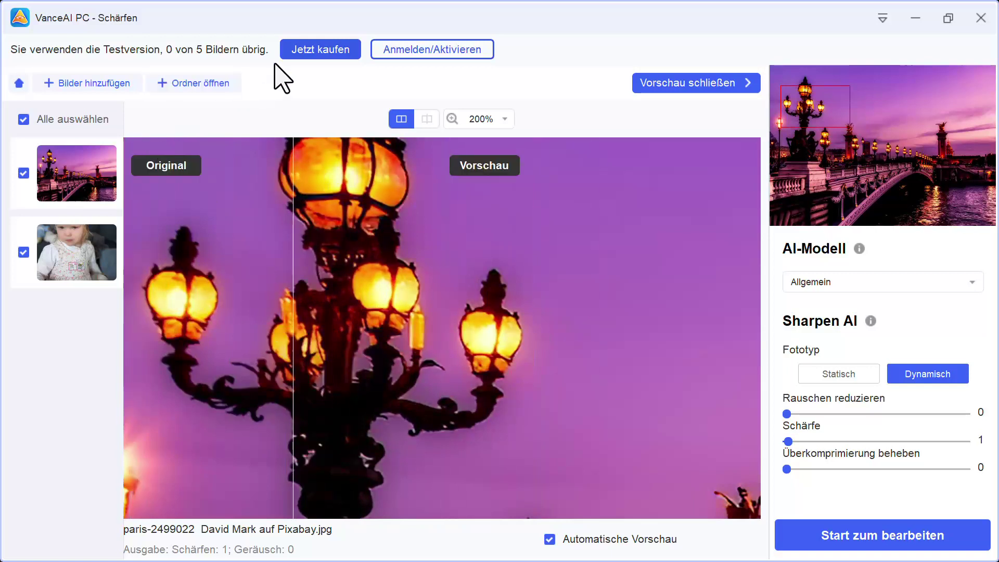
Add PXL_20230422_122623454.PORTRAIT.jpg and view the child's face at 100% zoom.
left_click(94, 87)
double_click(290, 196)
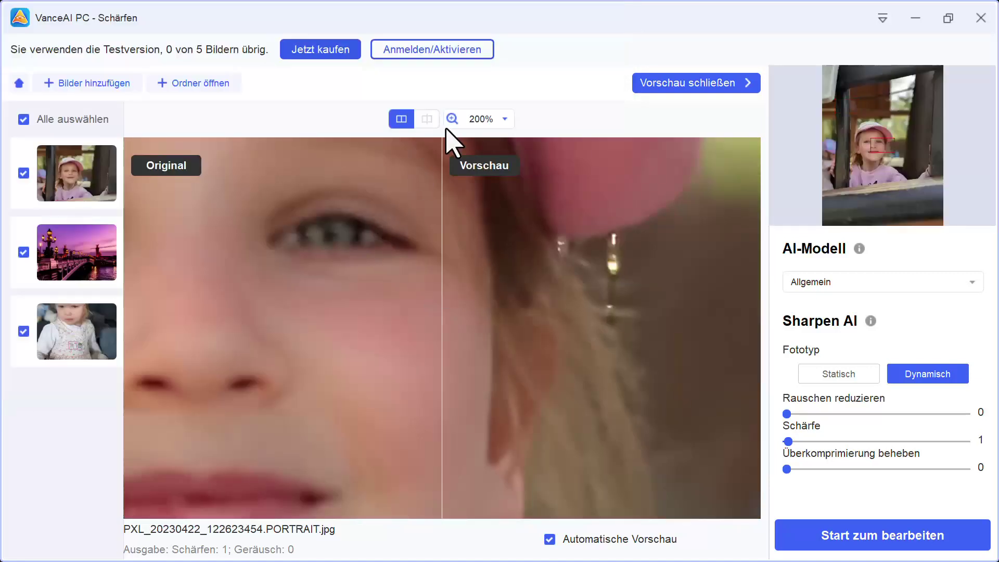
left_click(503, 119)
left_click(462, 189)
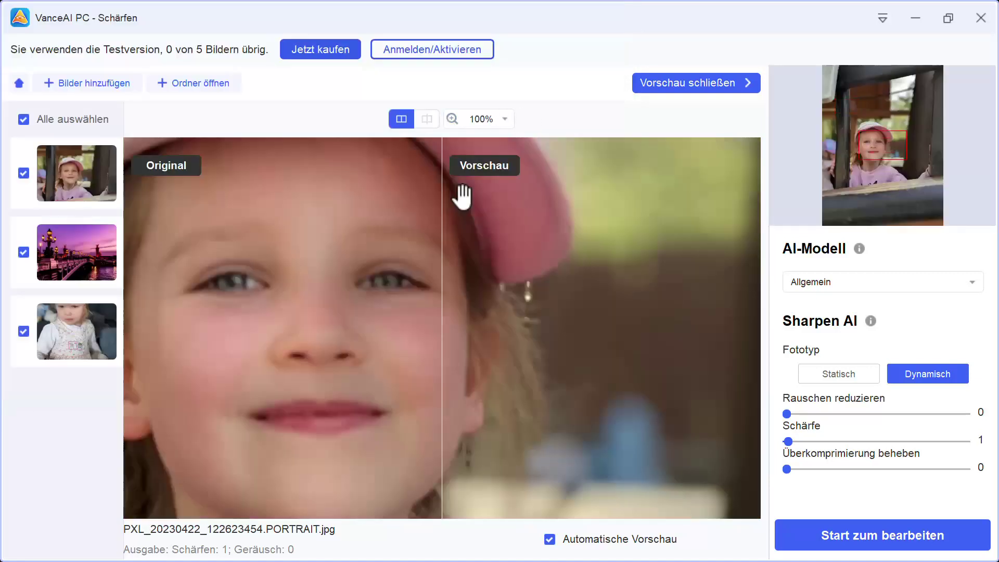
left_click_drag(294, 312, 507, 312)
Compare original and preview on the fitted whole photo, then on the face at 100%.
left_click(502, 120)
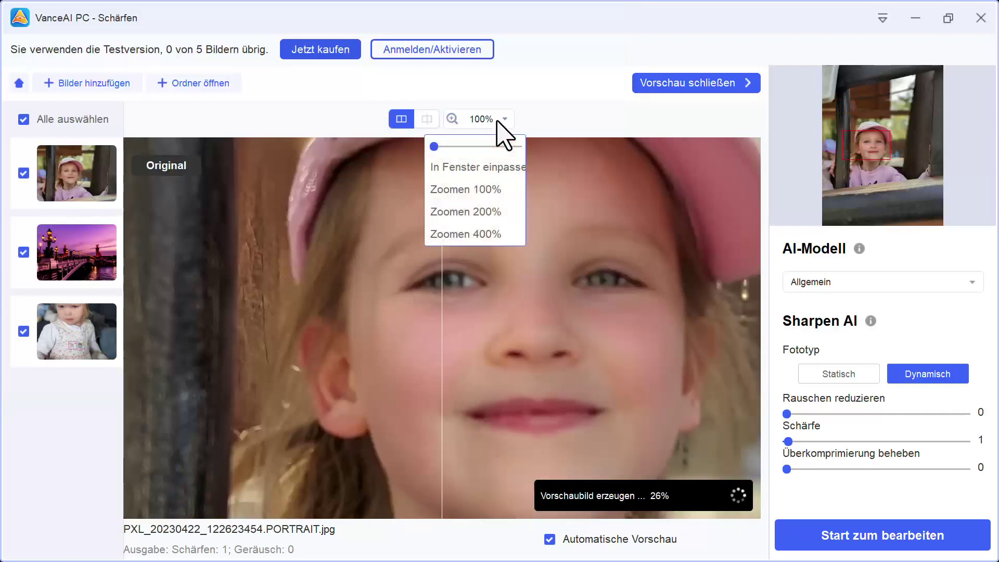
left_click(491, 167)
mouse_move(439, 301)
left_mouse_down()
mouse_move(321, 319)
mouse_move(434, 320)
mouse_move(422, 312)
left_mouse_up()
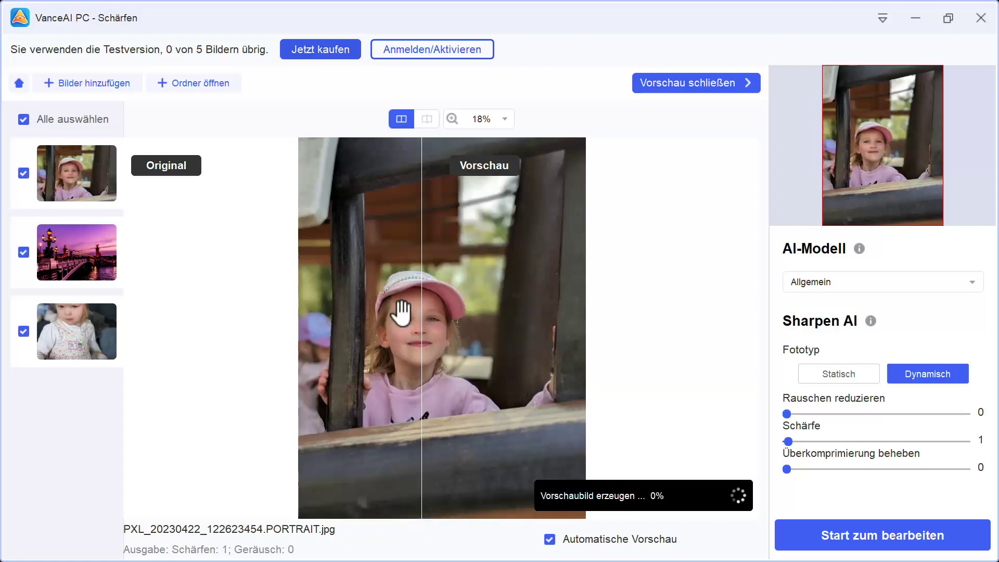
left_click(502, 121)
left_click(507, 188)
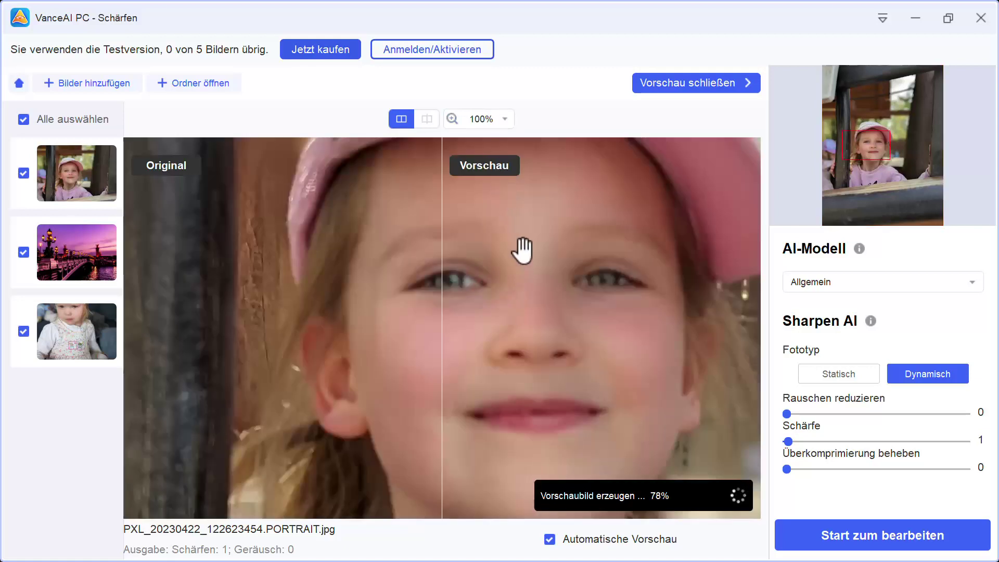
left_click_drag(557, 245, 528, 270)
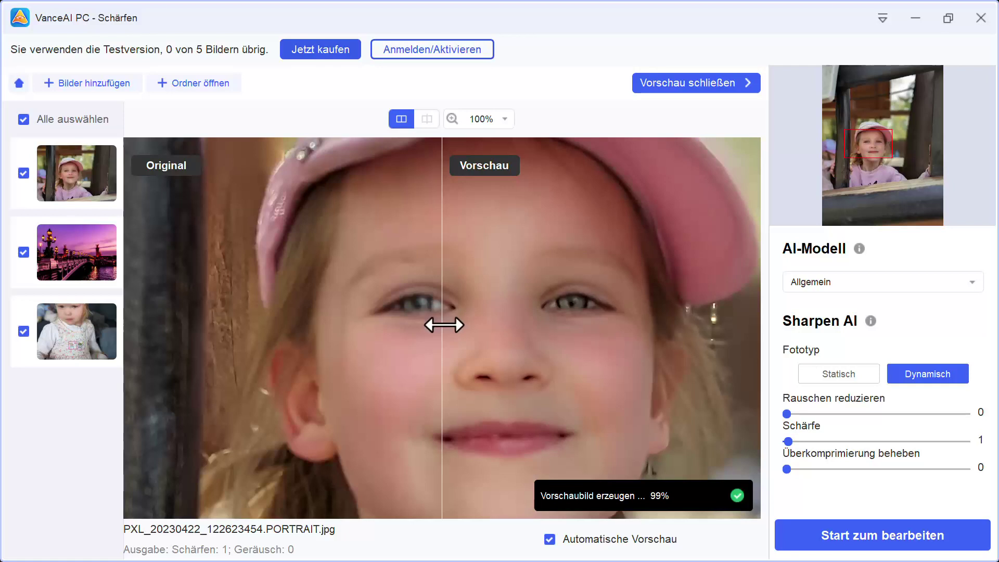
left_click_drag(444, 325, 377, 338)
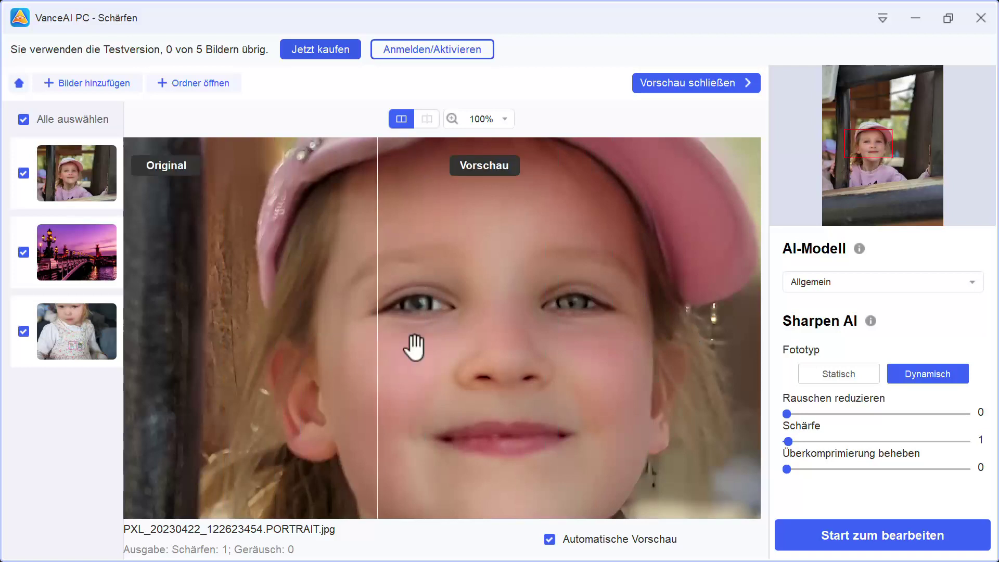
Raise Schärfe to 8 and compare it with the original around the child's chin and hair.
left_click(801, 441)
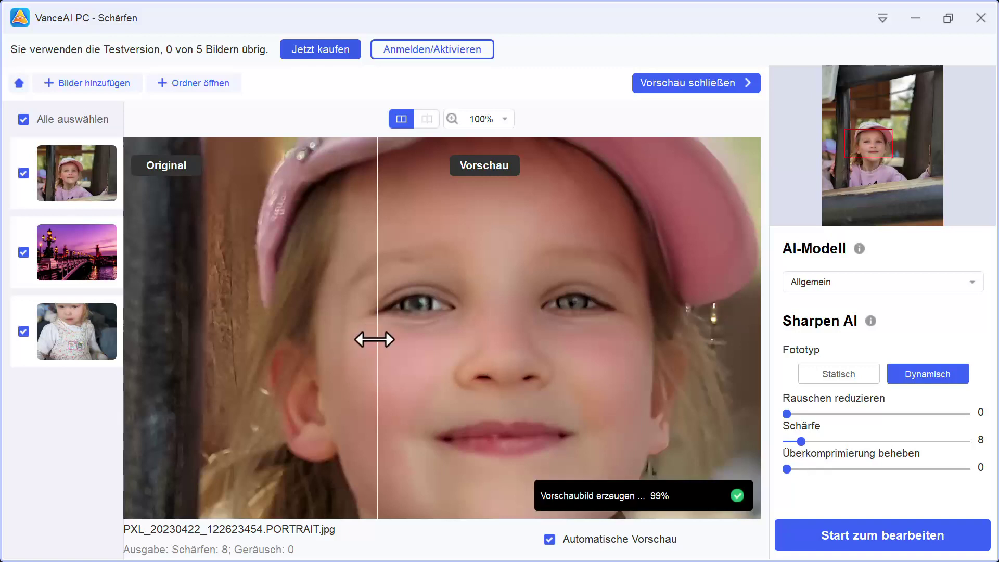
left_click_drag(374, 339, 189, 367)
scroll(520, 333, "down", 5)
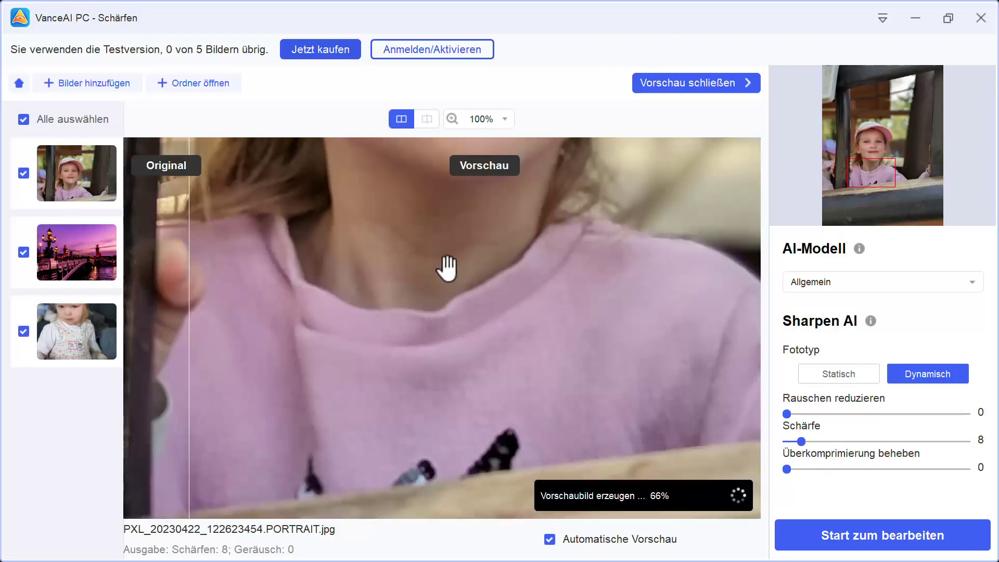
left_click_drag(267, 235, 449, 370)
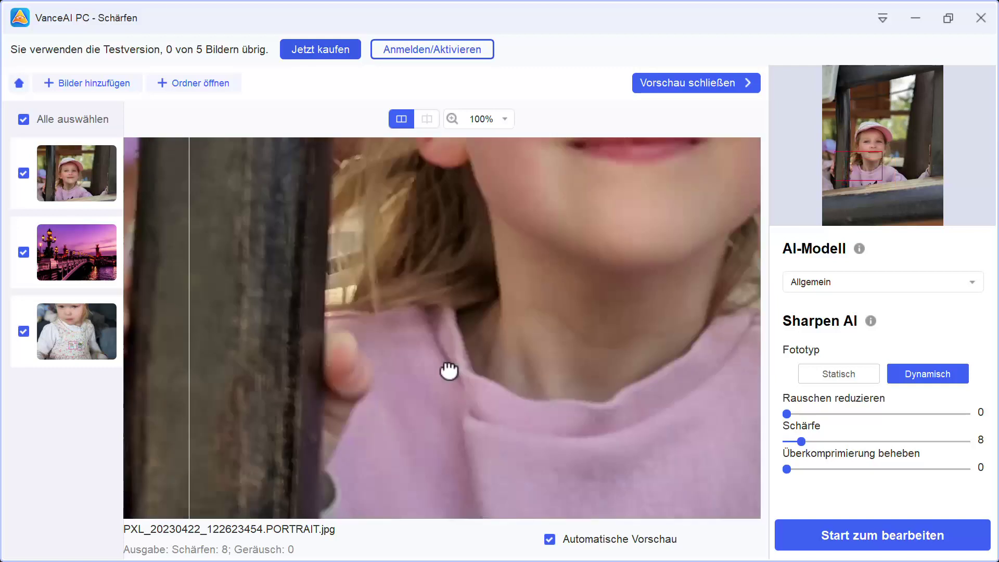
scroll(551, 361, "up", 5)
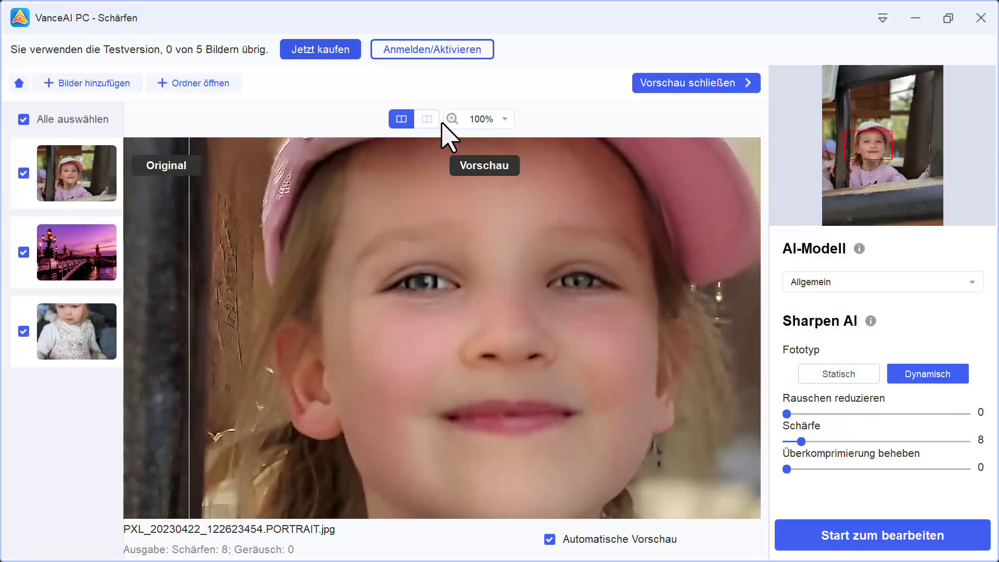
Fit the child photo in the window, compare both halves, then zoom the preview to 73%.
left_click(503, 121)
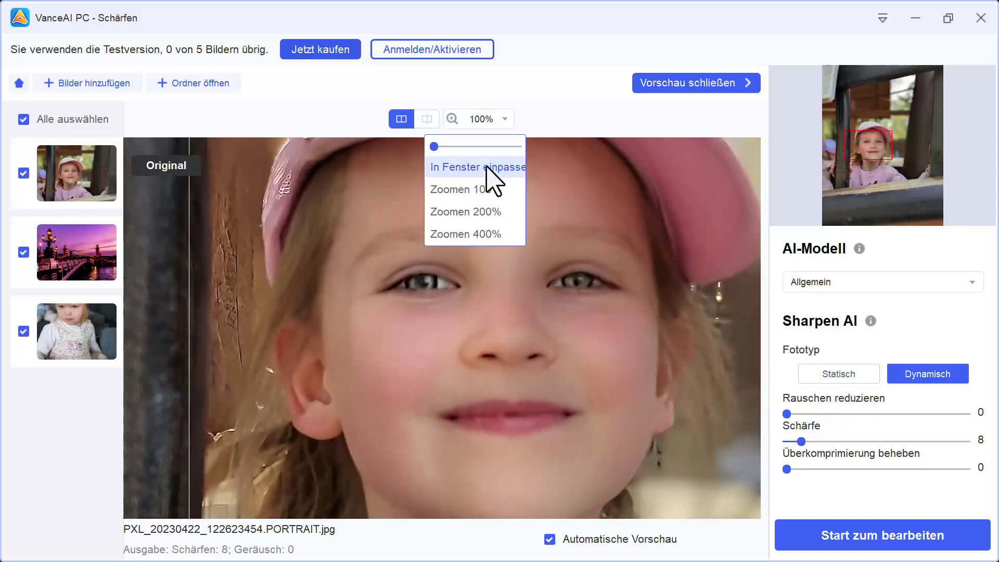
left_click(433, 147)
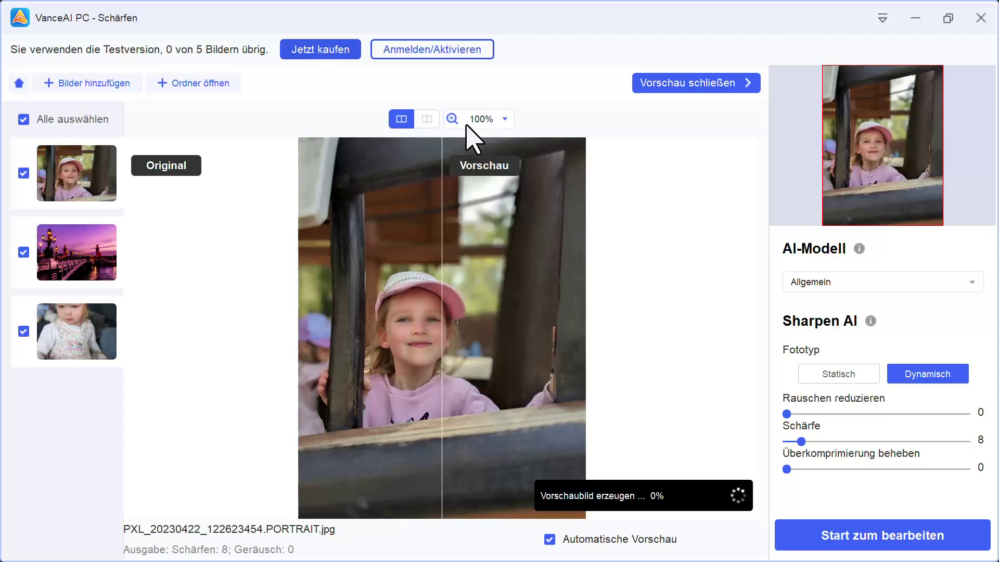
left_click_drag(441, 246, 452, 294)
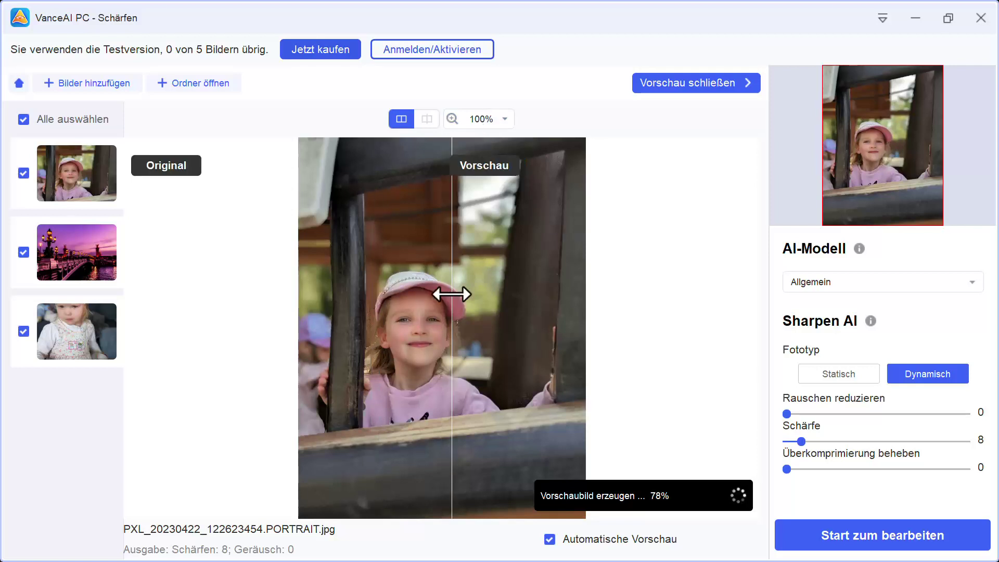
left_click_drag(401, 274, 458, 206)
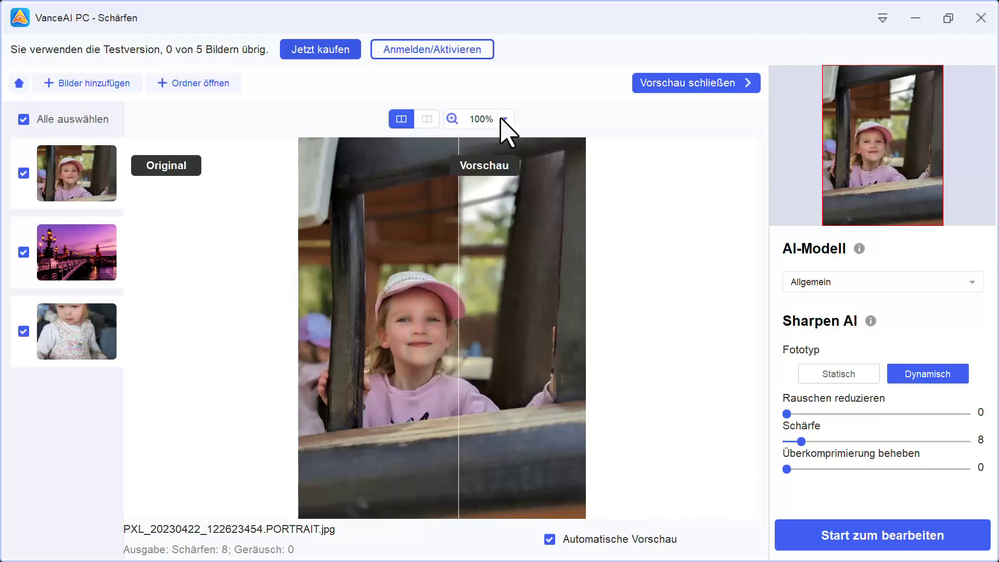
mouse_move(502, 123)
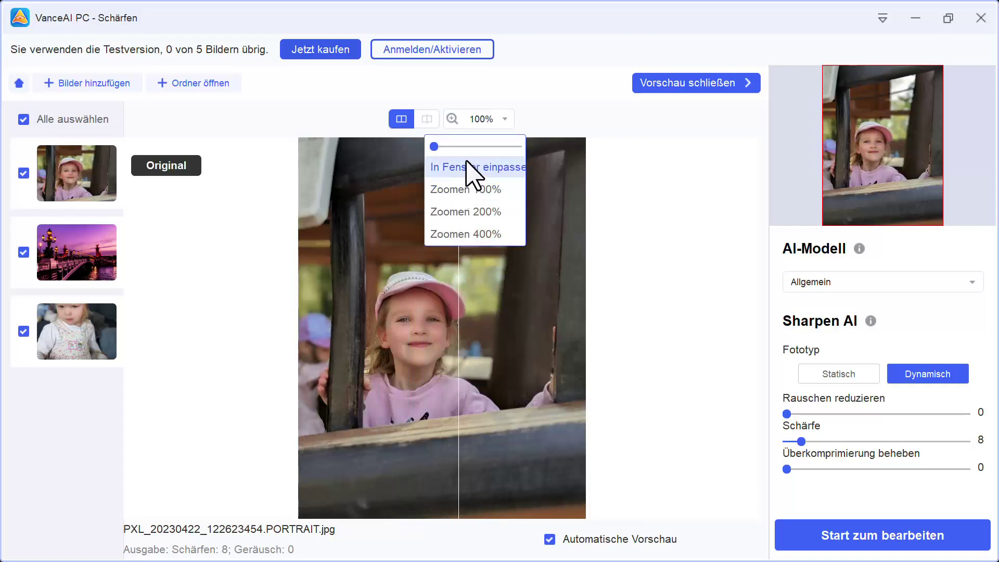
left_click_drag(434, 146, 443, 156)
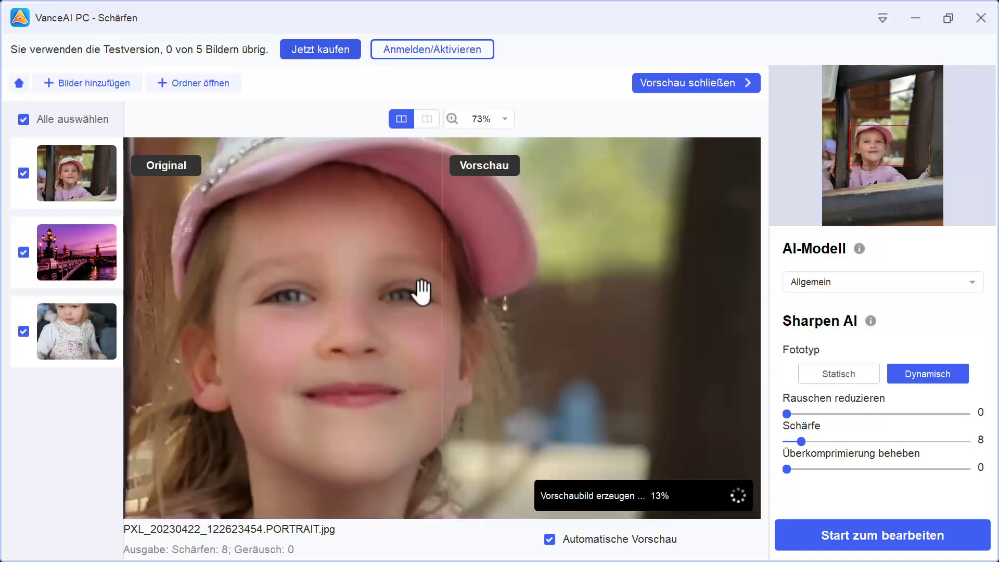
Set Schärfe to 46 and sweep the Original/Vorschau divider across the child's face.
left_click_drag(422, 291, 164, 292)
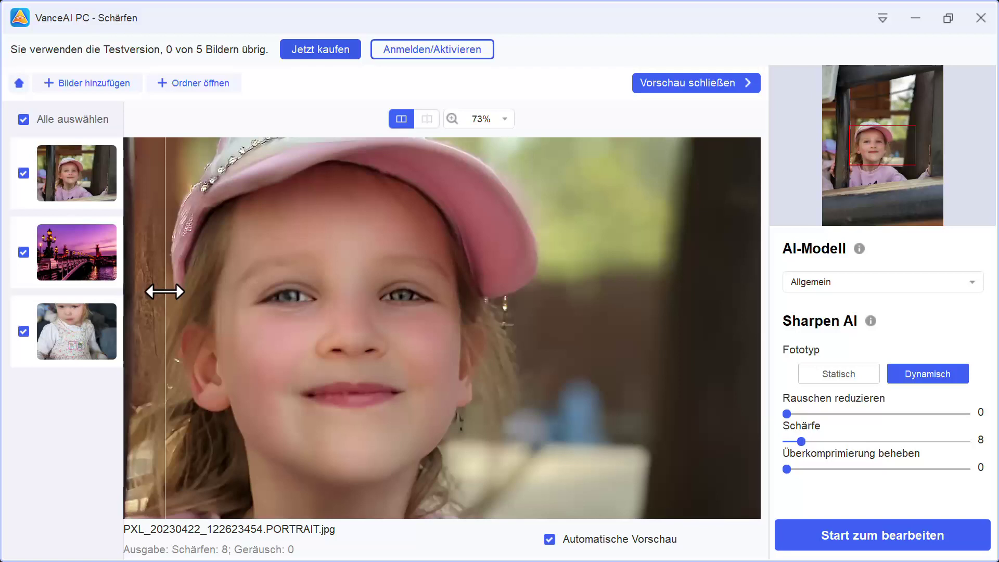
left_click_drag(165, 292, 226, 320)
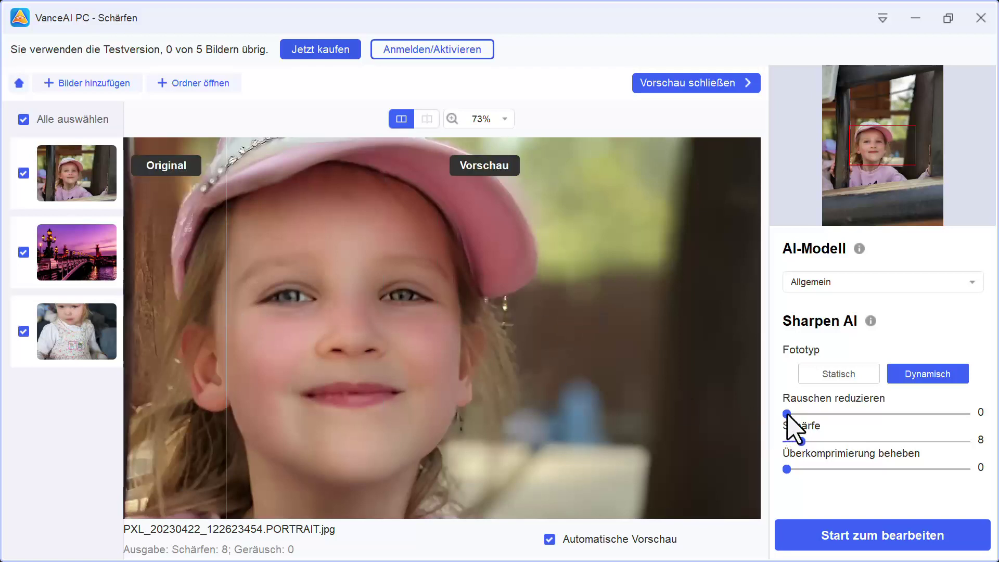
left_click_drag(801, 441, 866, 441)
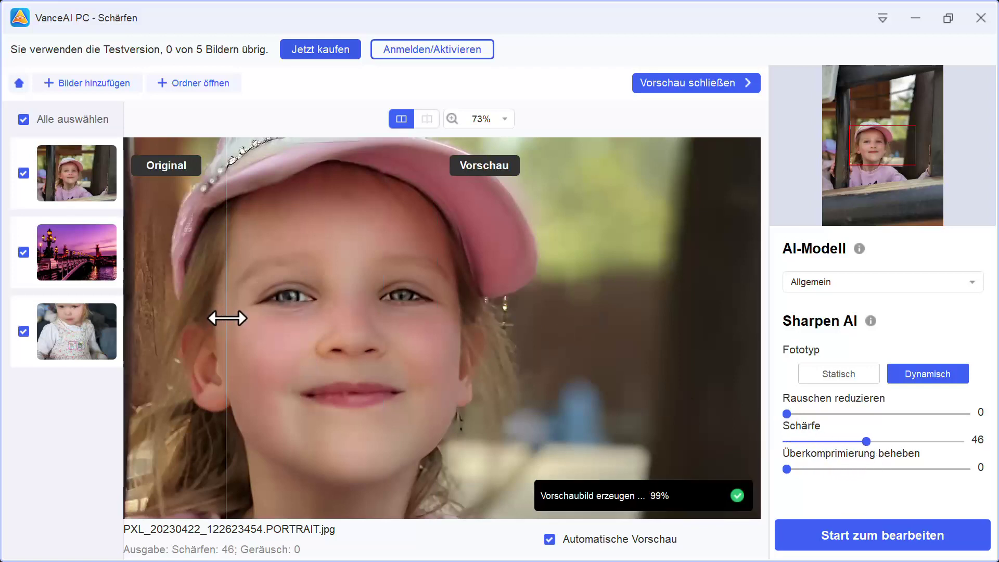
left_click_drag(230, 315, 125, 345)
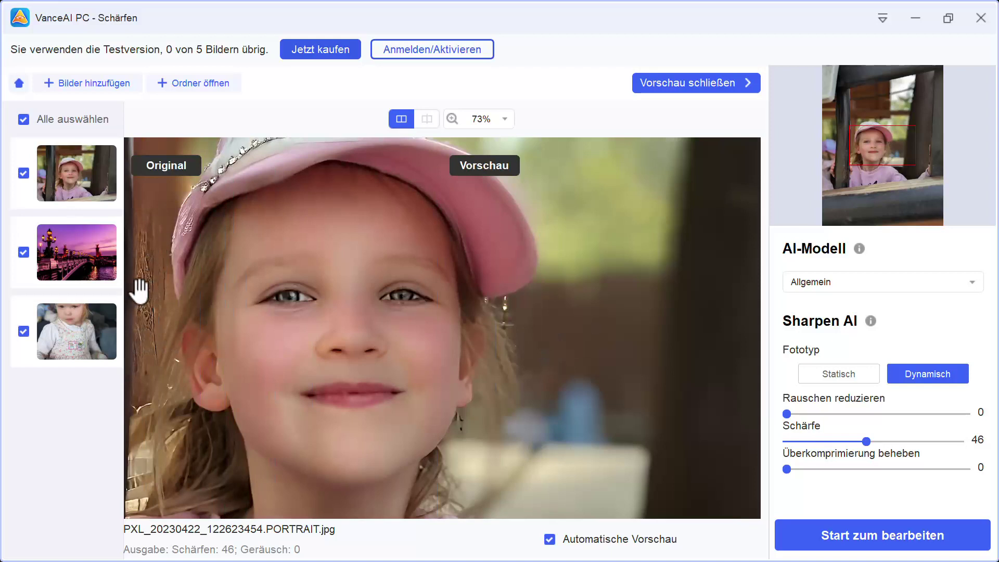
left_click_drag(123, 288, 287, 322)
Compare the sweater and cap edge at sharpness 46, then reset Schärfe to 0.
scroll(365, 351, "down", 5)
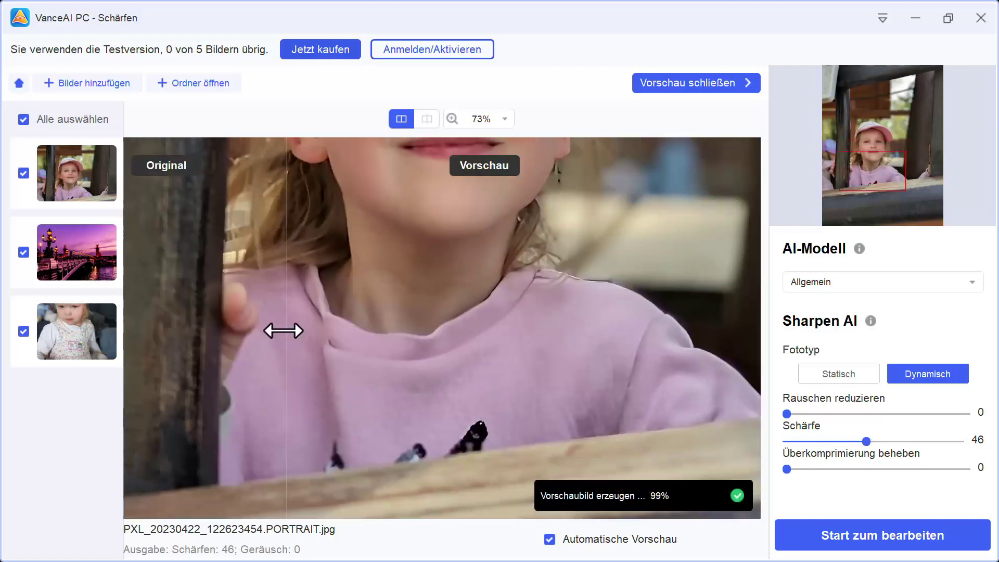
mouse_move(283, 330)
left_mouse_down()
mouse_move(526, 339)
mouse_move(287, 338)
left_mouse_up()
scroll(517, 323, "up", 5)
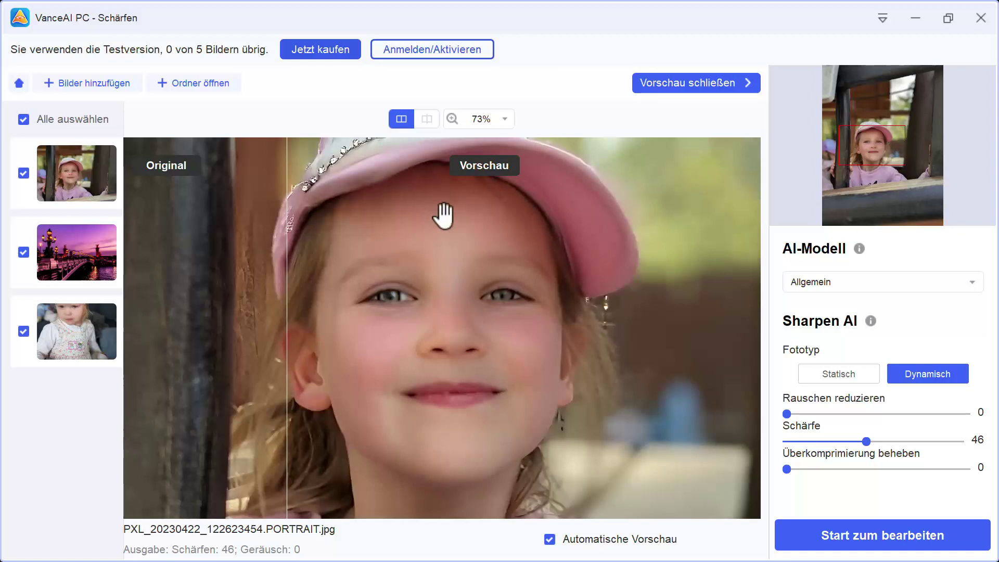
left_click_drag(441, 214, 441, 319)
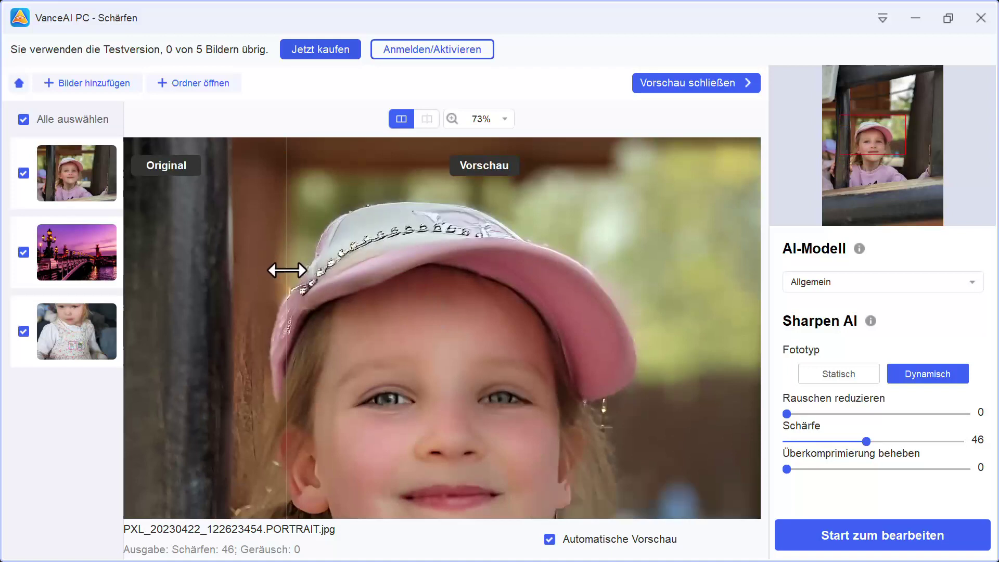
left_click_drag(287, 270, 367, 276)
left_click_drag(866, 441, 785, 443)
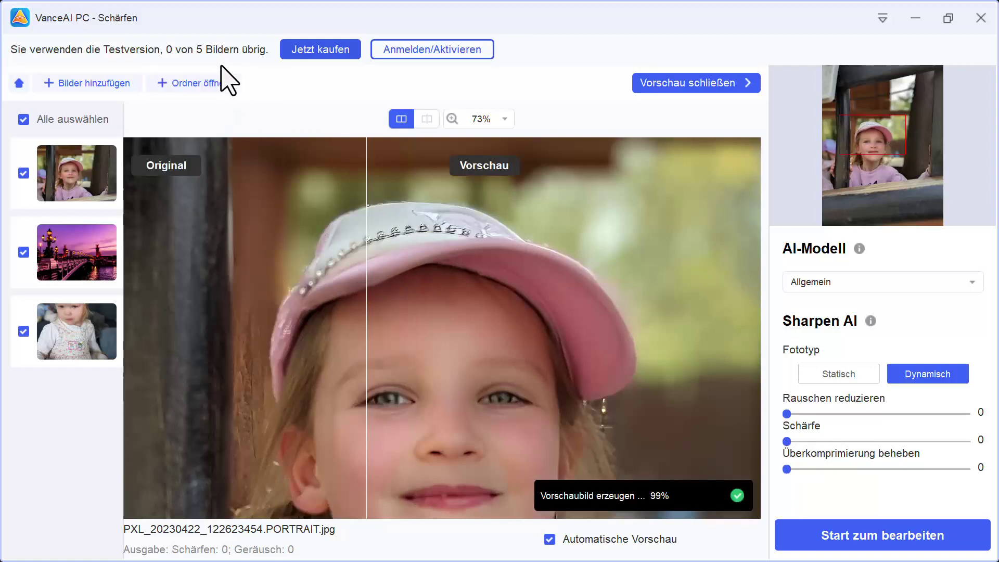
Add the fashion-5245865 straw-hat portrait to the photo list.
left_click(104, 85)
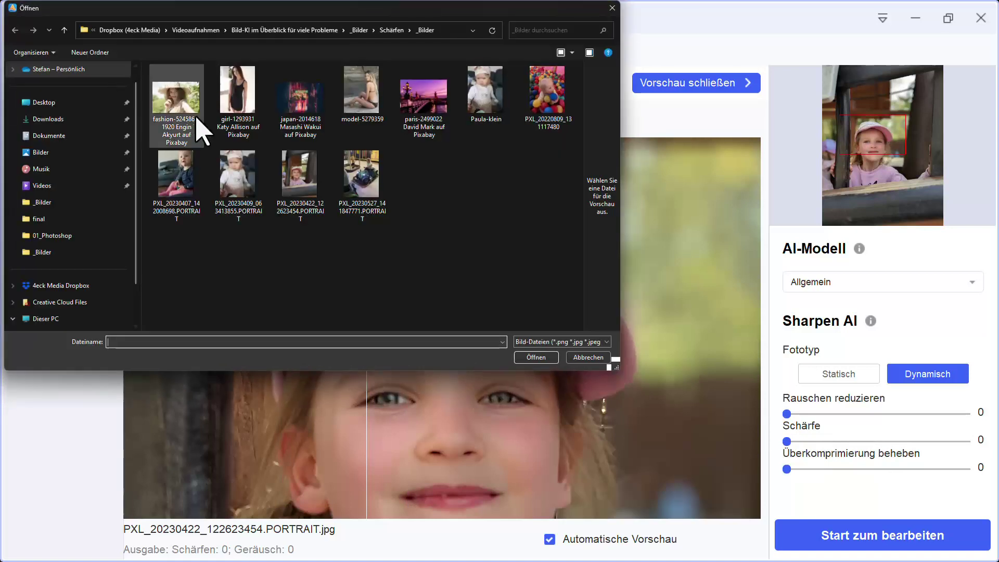
left_click(167, 104)
double_click(166, 107)
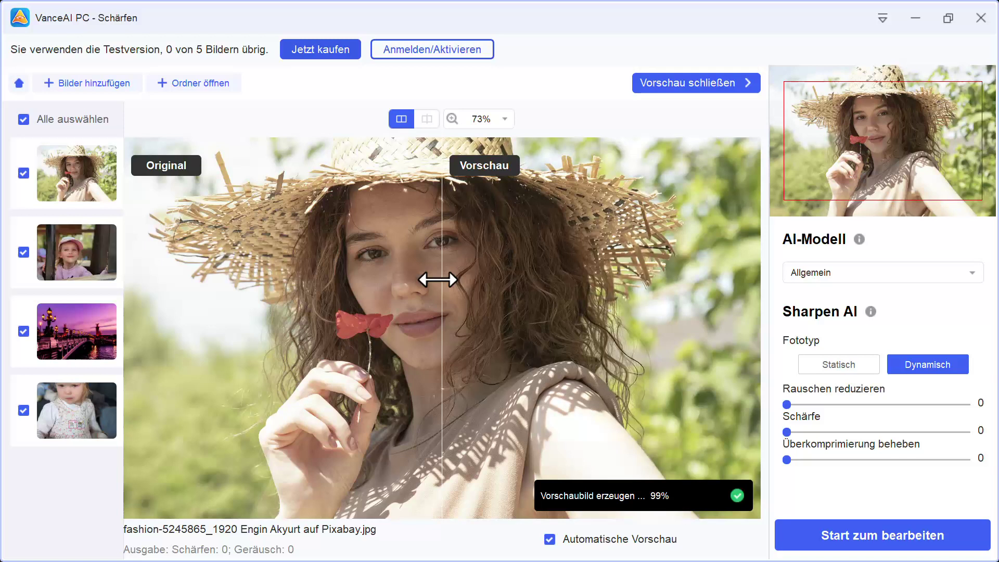
Zoom the portrait preview to 100% and compare original and preview across the face.
left_click(508, 126)
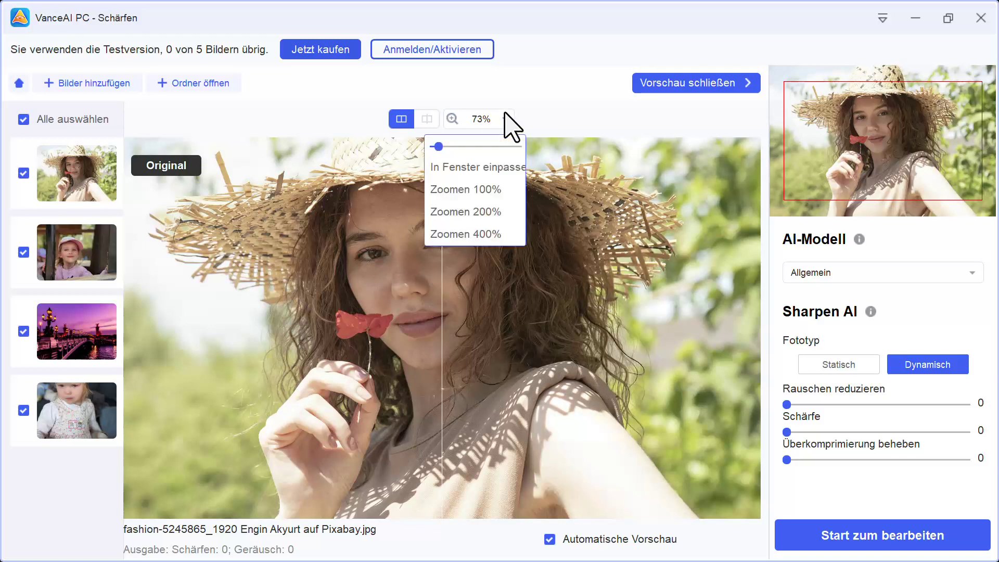
left_click(491, 191)
left_click_drag(486, 198, 553, 289)
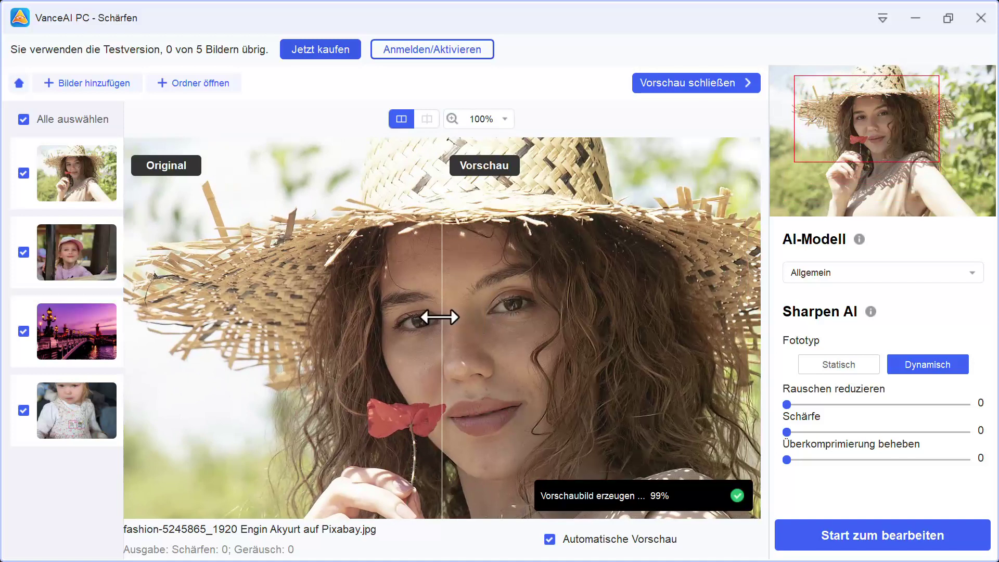
left_click_drag(439, 317, 525, 335)
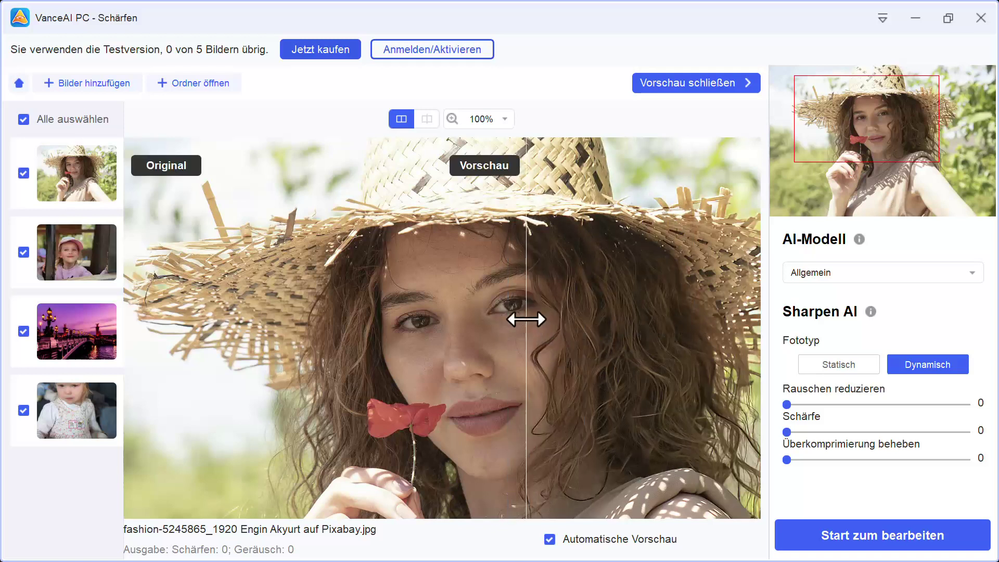
left_click_drag(528, 319, 715, 385)
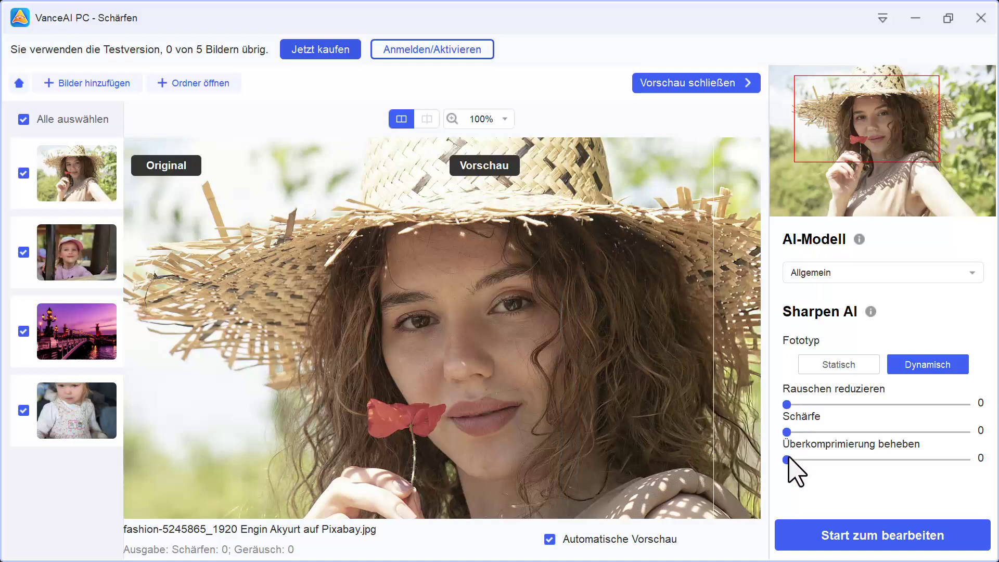
Set Schärfe to 15 with the Statisch photo type and compare against the original.
left_click_drag(706, 352, 588, 394)
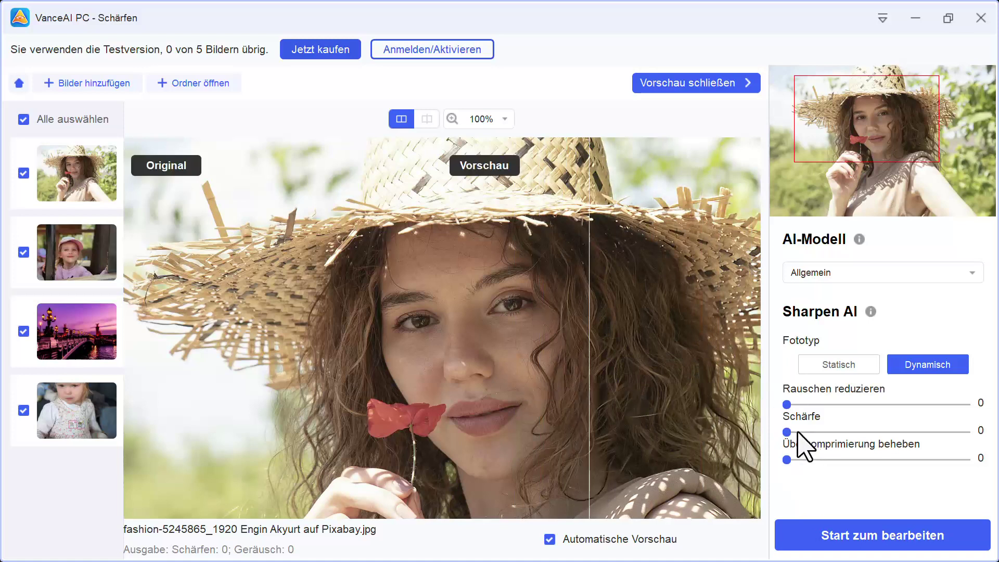
left_click_drag(793, 431, 811, 434)
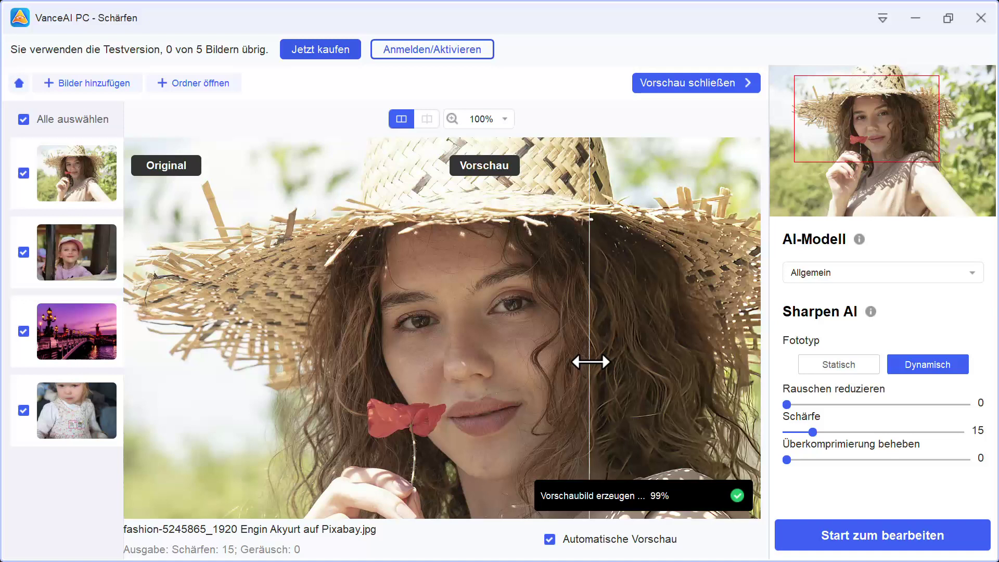
left_click(839, 365)
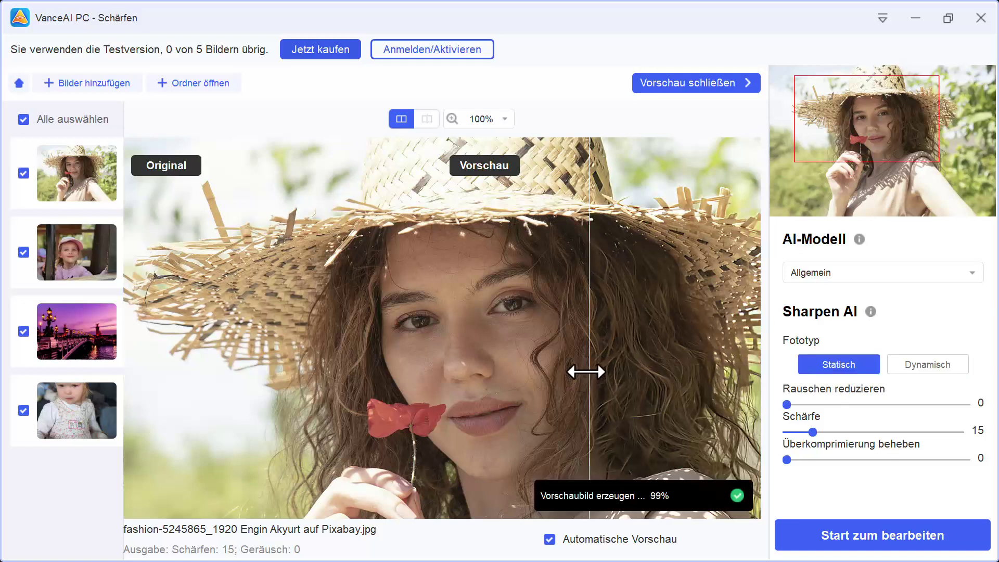
left_click_drag(585, 370, 394, 391)
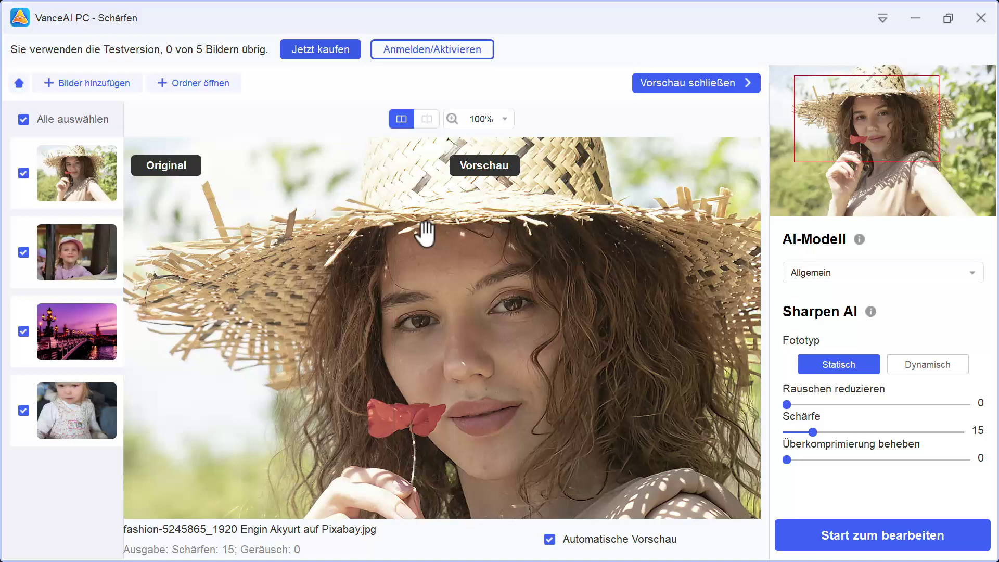
Zoom the preview to 200% and compare the eyes in both halves.
left_click(502, 121)
left_click(482, 212)
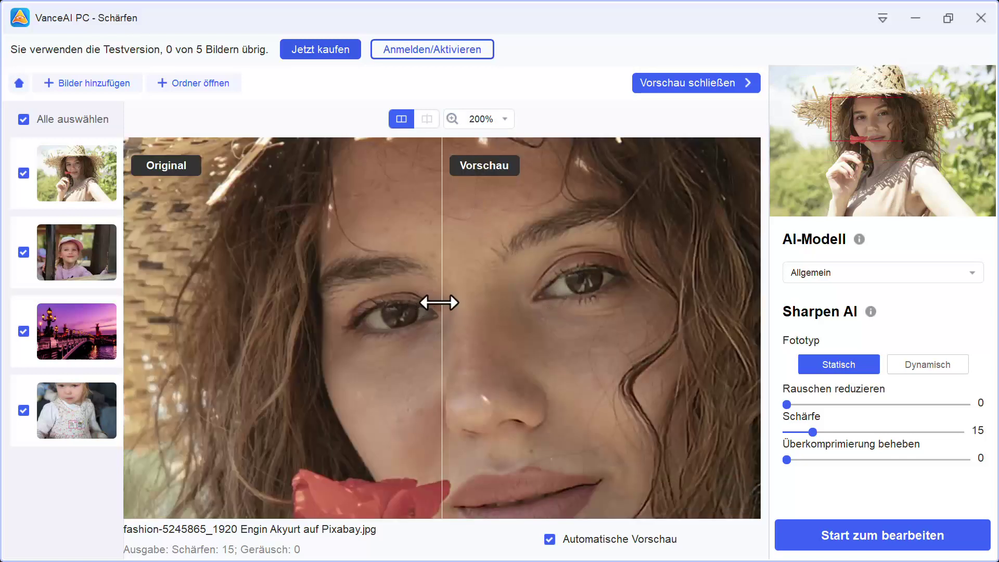
left_click_drag(437, 302, 499, 337)
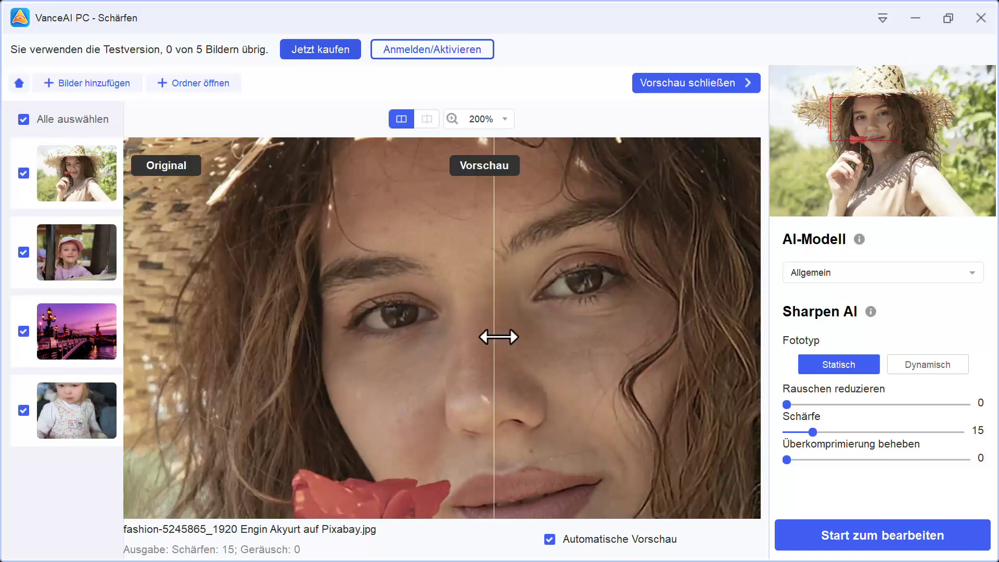
Switch Fototyp to Dynamisch, compare the eyes at Schärfe 44, then lower Schärfe to 12.
left_click(914, 365)
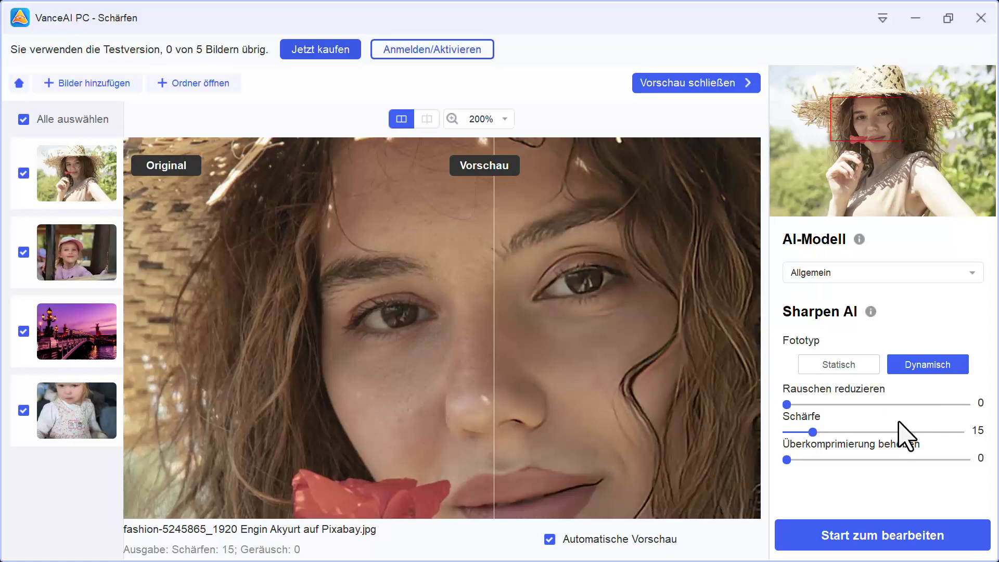
left_click_drag(813, 432, 863, 432)
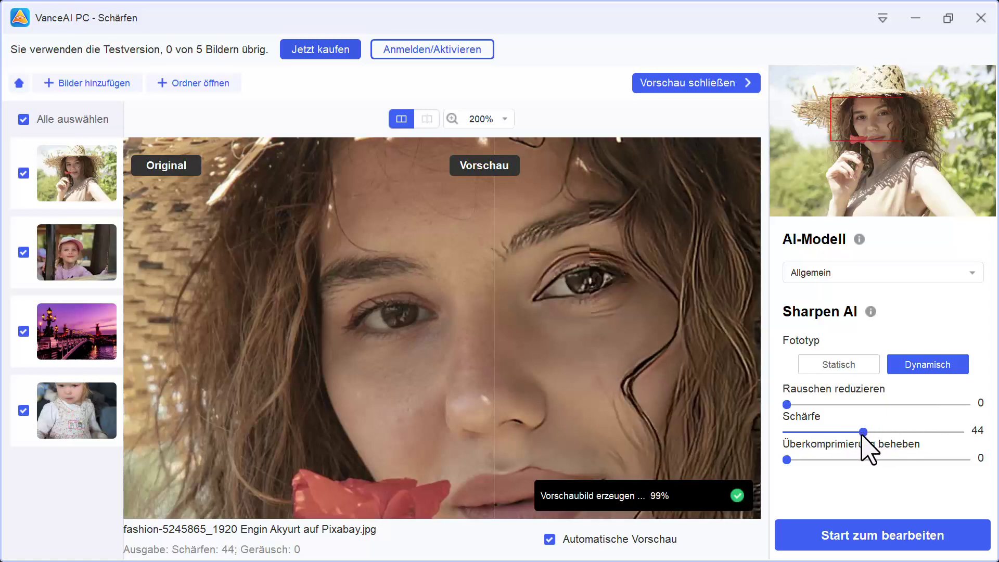
left_click_drag(599, 308, 660, 314)
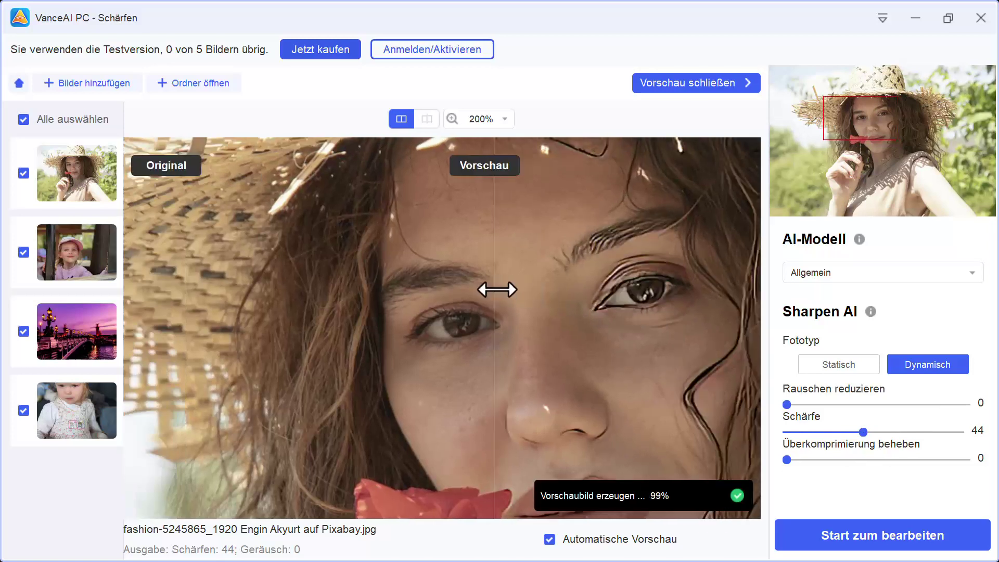
left_click_drag(494, 288, 547, 313)
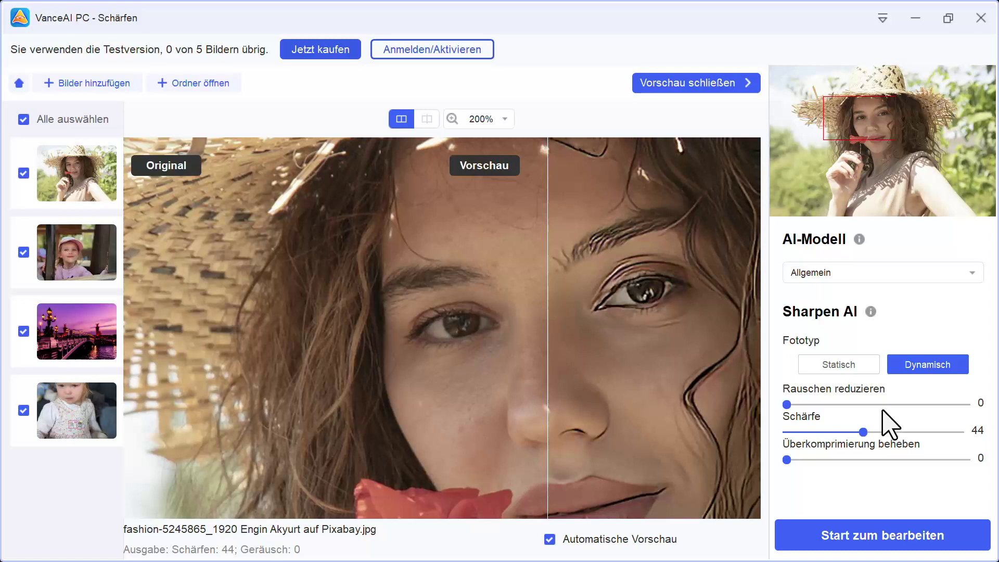
left_click_drag(863, 432, 807, 432)
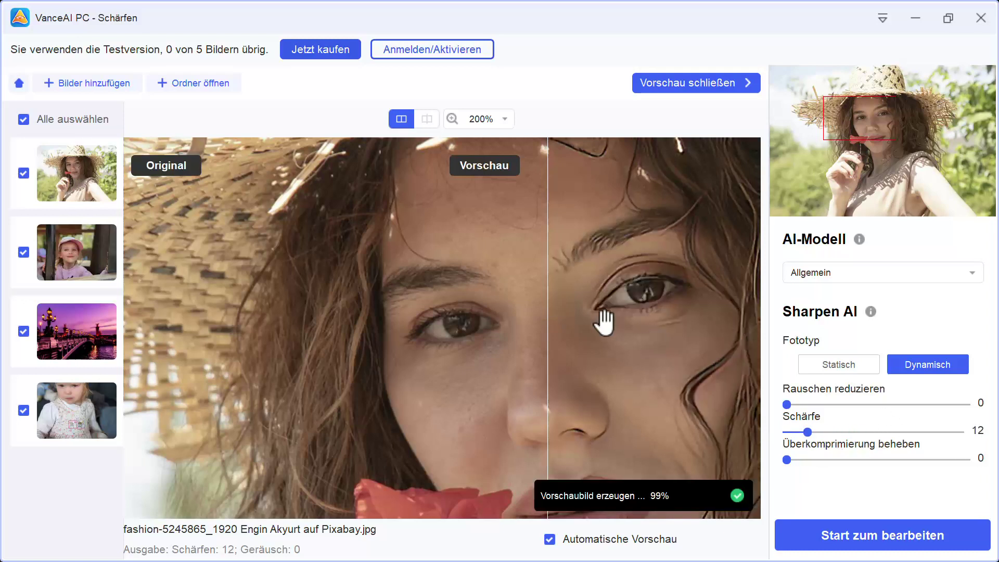